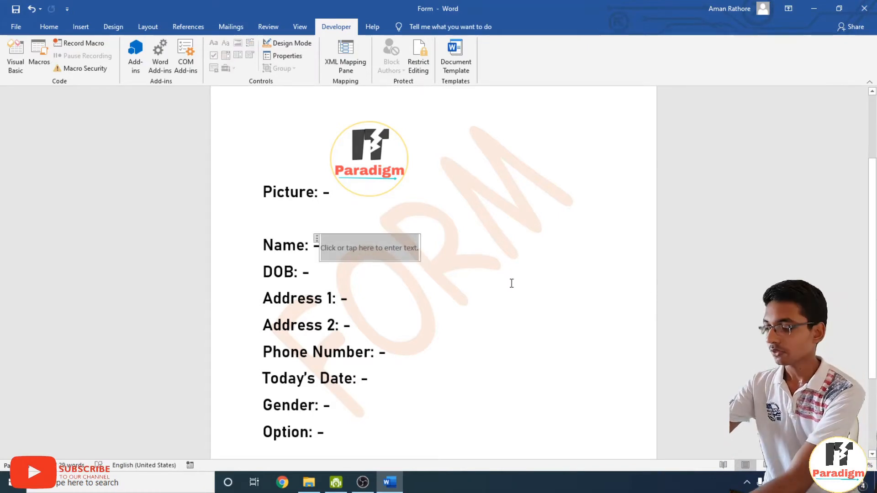
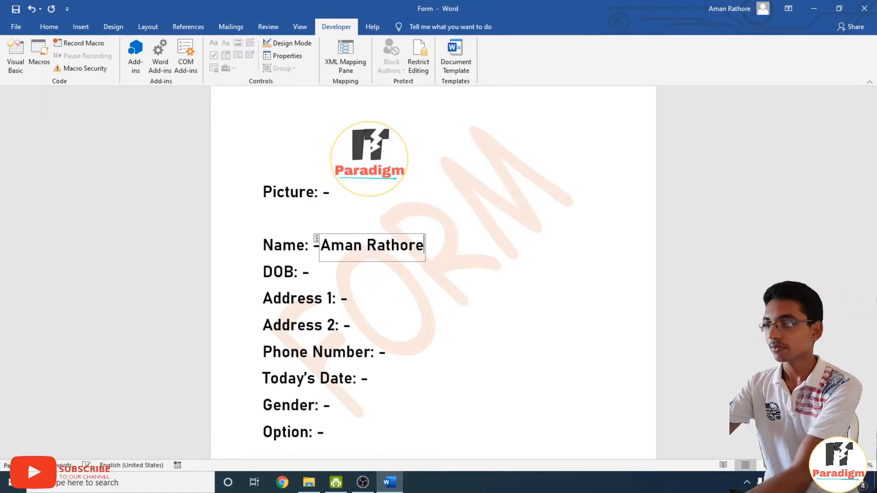
Type the person's full name into the Name field of the form.
{"action": "left_click", "coordinate": [467, 322]}
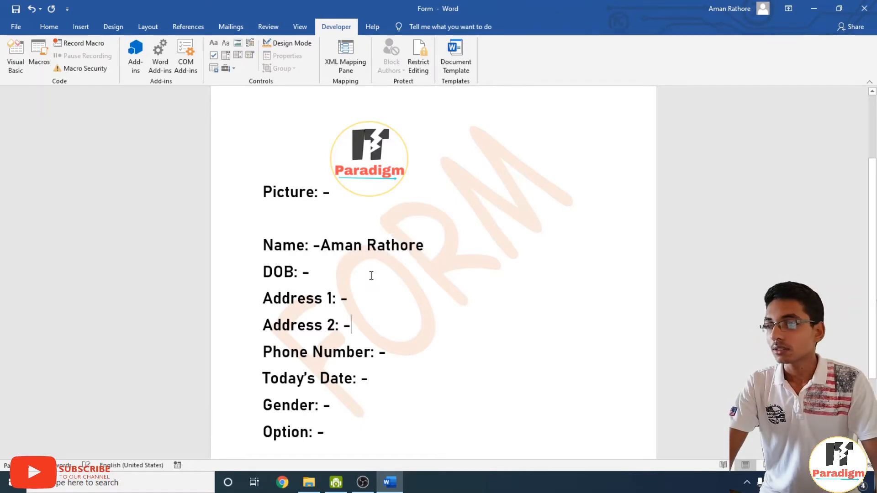
{"action": "left_click", "coordinate": [362, 257]}
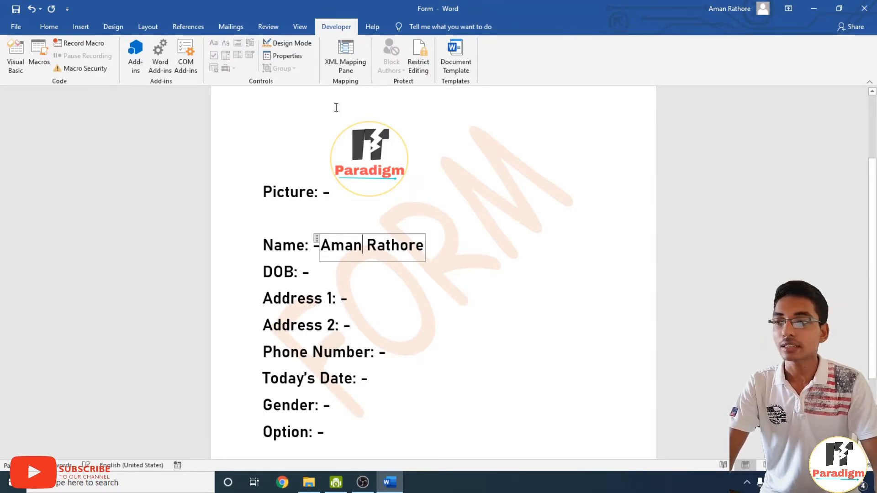
Give the Name content control the title 'Name'.
{"action": "left_click", "coordinate": [289, 54]}
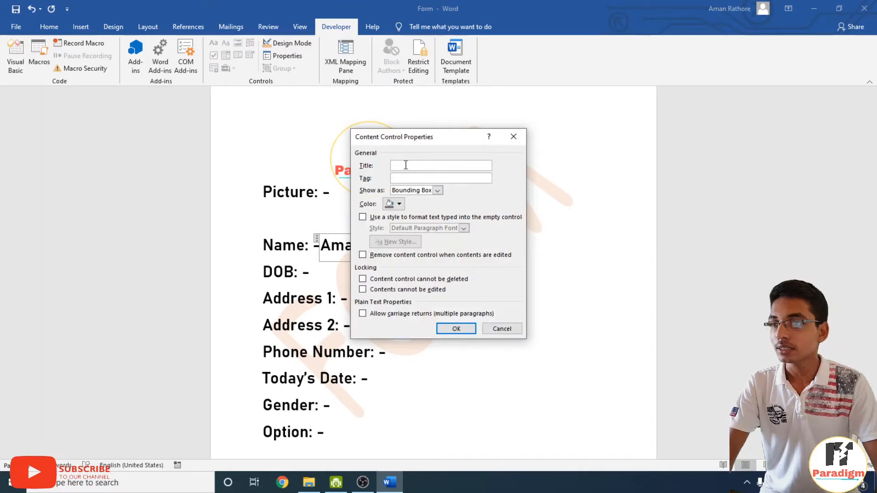
{"action": "type", "text": "Name"}
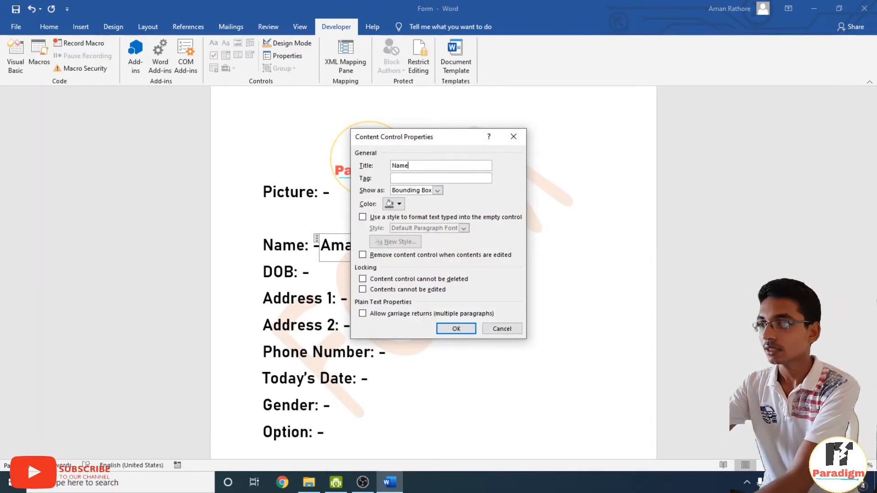
{"action": "key", "text": "Return"}
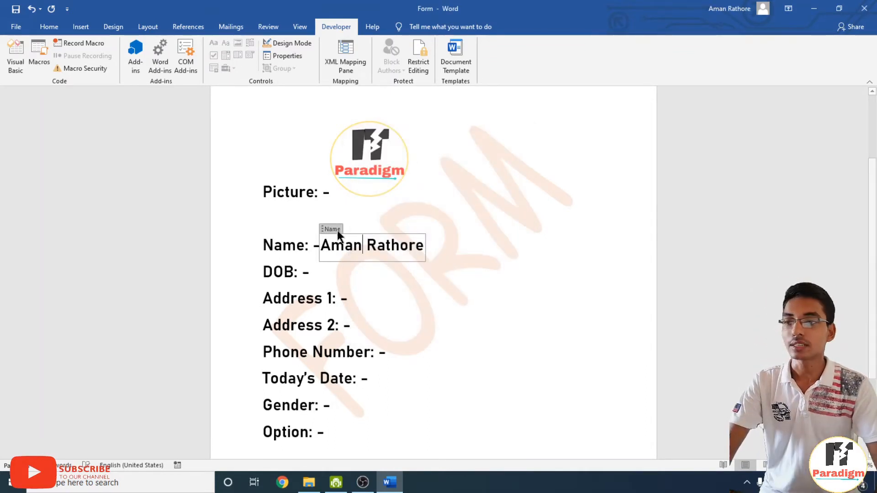
{"action": "left_click", "coordinate": [316, 286]}
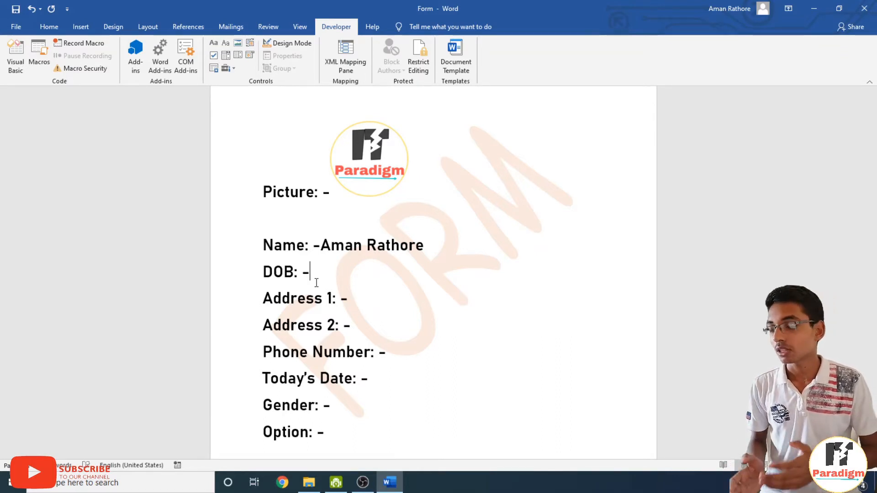
Insert a date picker after 'DOB: -' and fill it with today's date.
{"action": "left_click", "coordinate": [248, 55]}
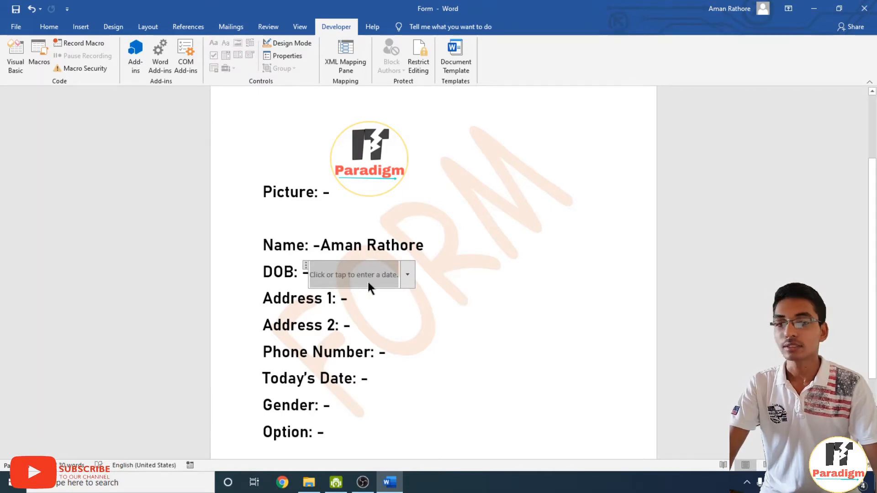
{"action": "left_click", "coordinate": [407, 275]}
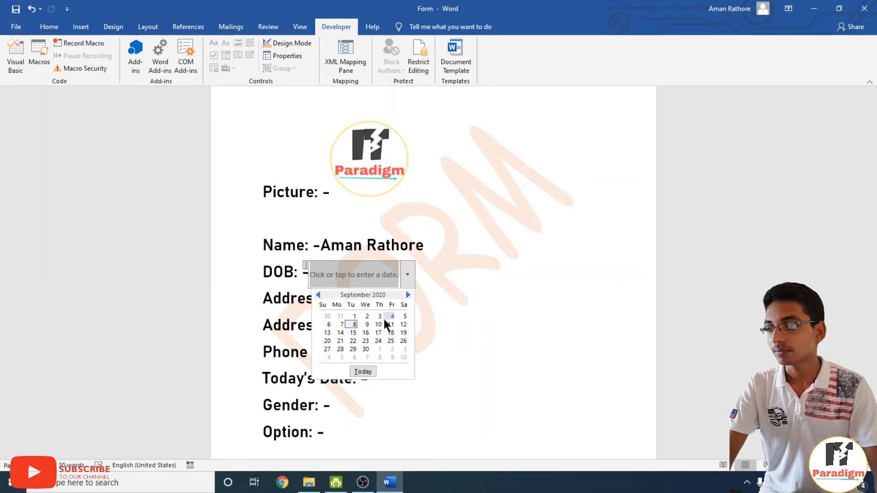
{"action": "left_click", "coordinate": [363, 371]}
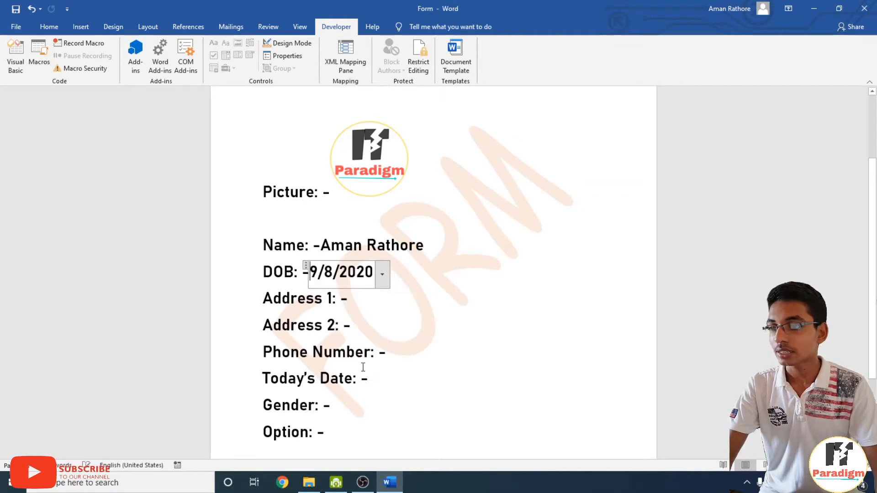
{"action": "left_click", "coordinate": [382, 274]}
{"action": "left_click", "coordinate": [285, 296]}
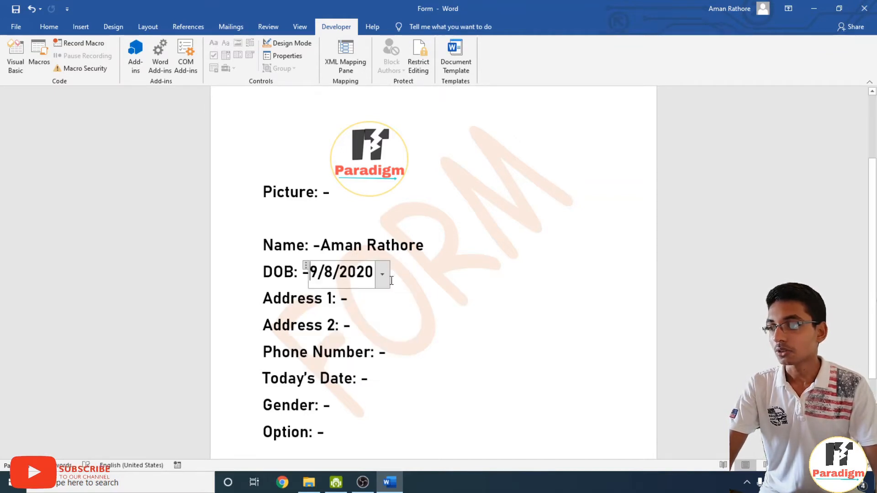
{"action": "left_click", "coordinate": [382, 274]}
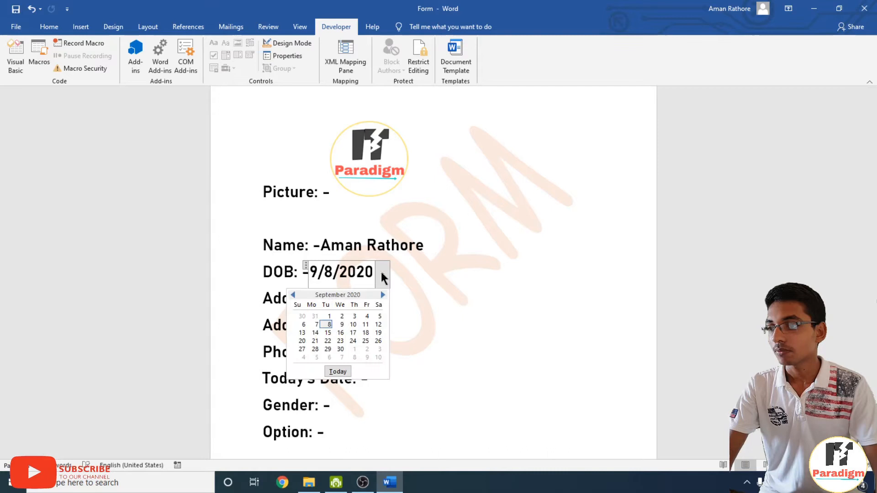
Change the date of birth to April 8 and overwrite the year with 1999.
{"action": "left_click", "coordinate": [293, 295]}
{"action": "left_click", "coordinate": [293, 295]}
{"action": "left_click", "coordinate": [293, 295]}
{"action": "left_click", "coordinate": [293, 295]}
{"action": "left_click", "coordinate": [293, 295]}
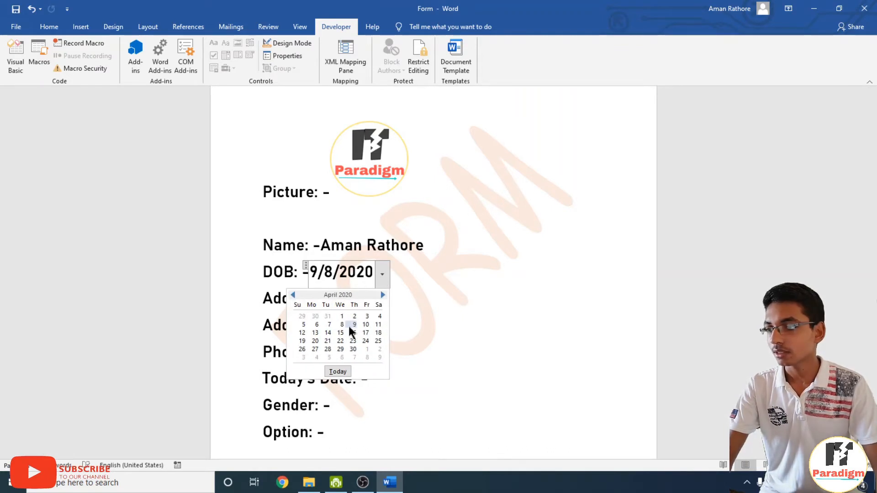
{"action": "left_click", "coordinate": [340, 324]}
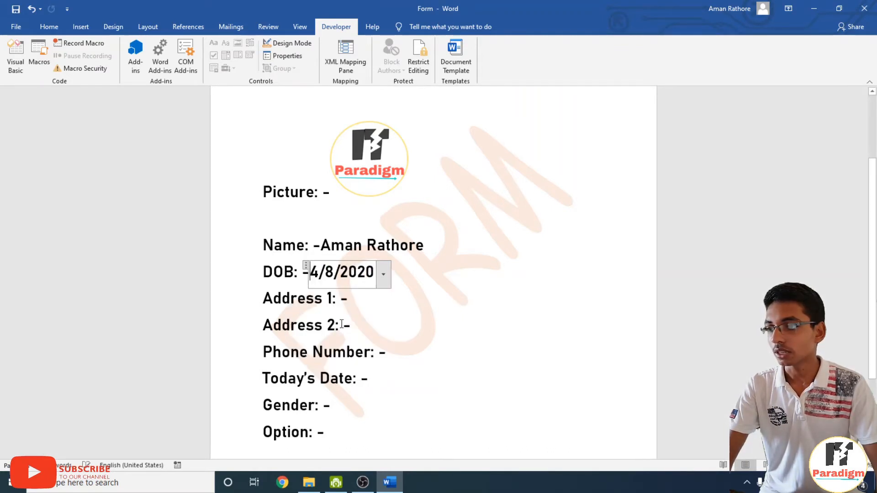
{"action": "double_click", "coordinate": [371, 273]}
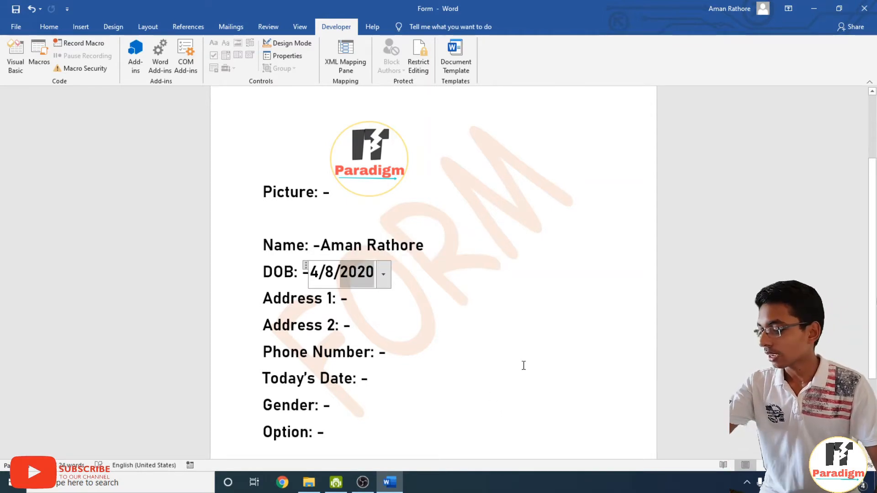
{"action": "type", "text": "19990"}
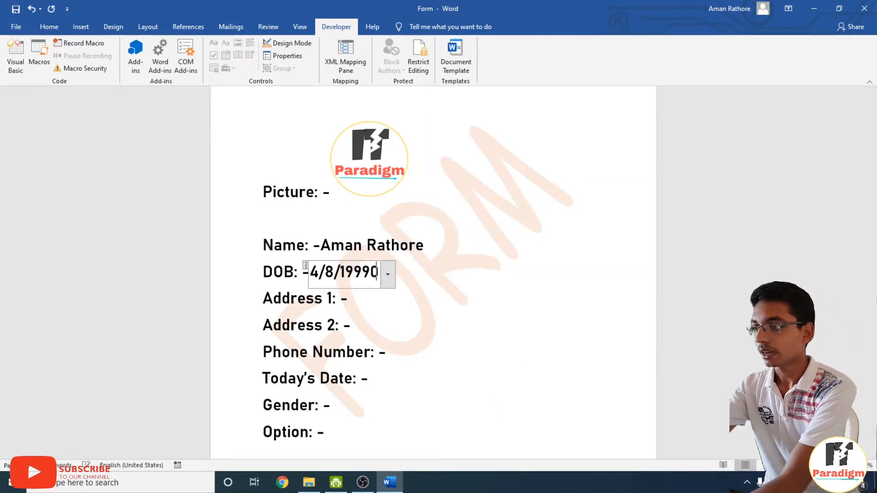
{"action": "key", "text": "BackSpace"}
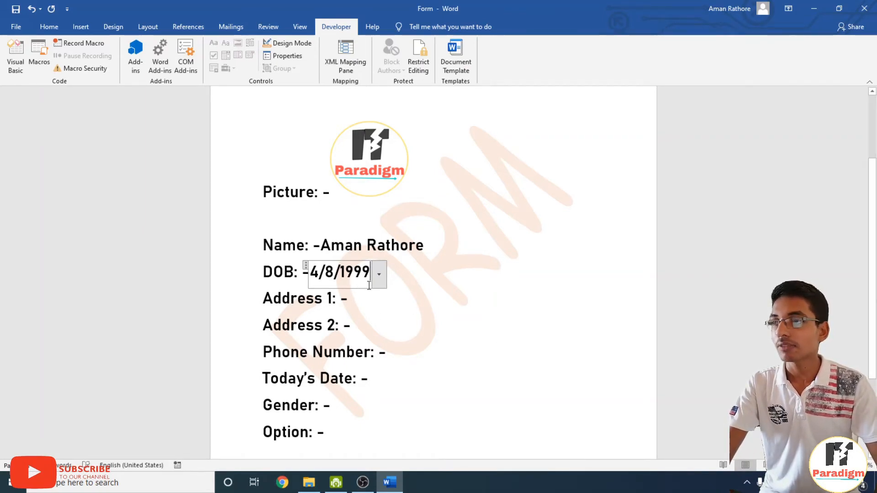
Set the DOB date picker to the 'dddd, MMMM d, yyyy' display format.
{"action": "left_click", "coordinate": [274, 55]}
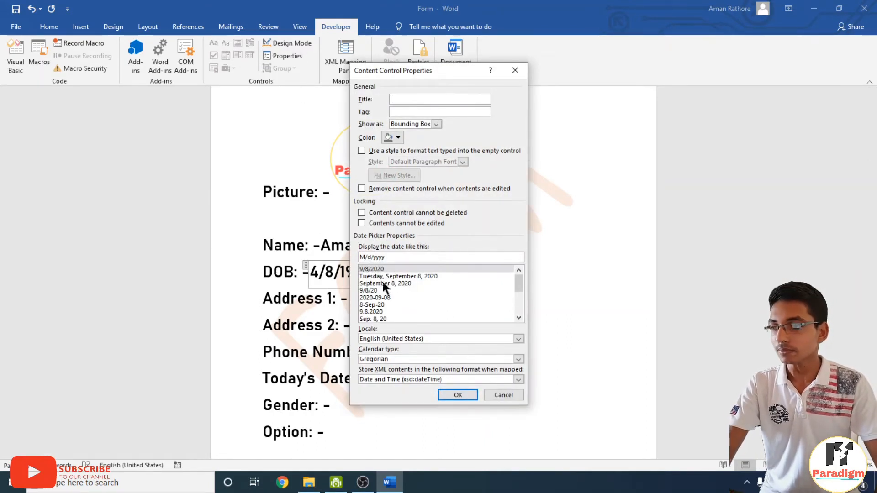
{"action": "left_click", "coordinate": [401, 276]}
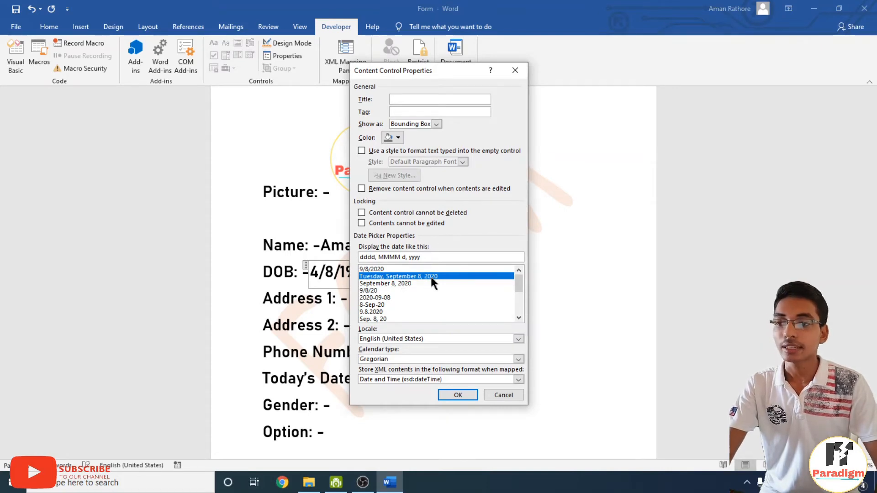
{"action": "left_click", "coordinate": [461, 392]}
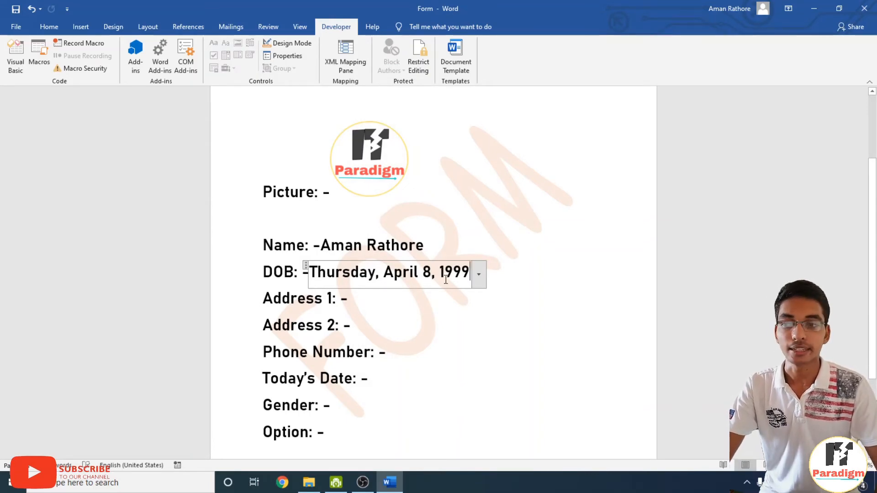
{"action": "left_click", "coordinate": [356, 307]}
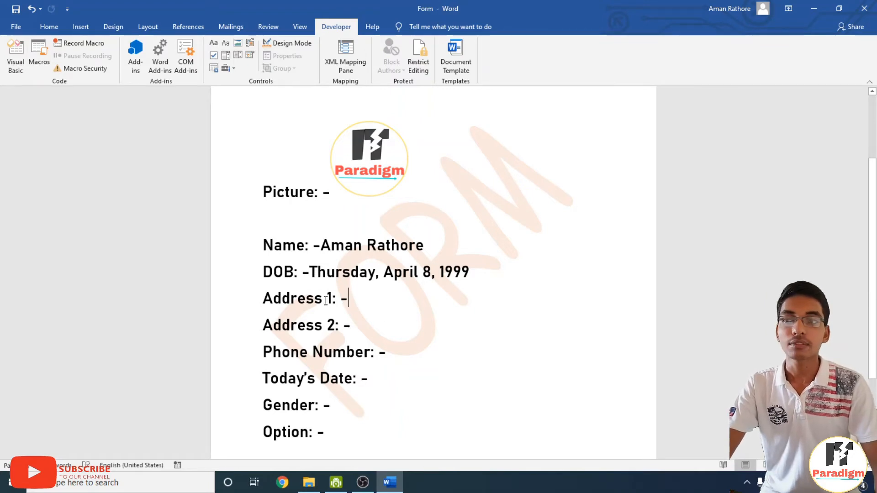
Insert a plain text field after 'Address 1: -' titled 'address line 1'.
{"action": "left_click", "coordinate": [230, 43]}
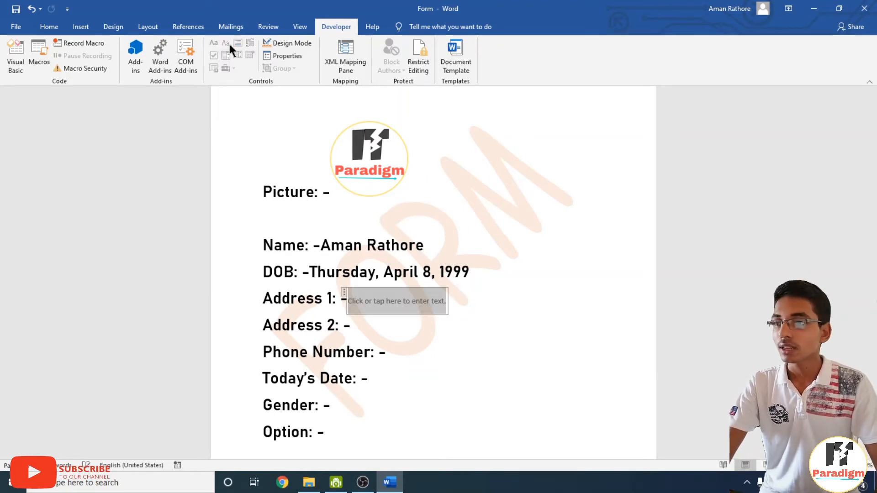
{"action": "left_click", "coordinate": [522, 370]}
{"action": "left_click", "coordinate": [380, 304]}
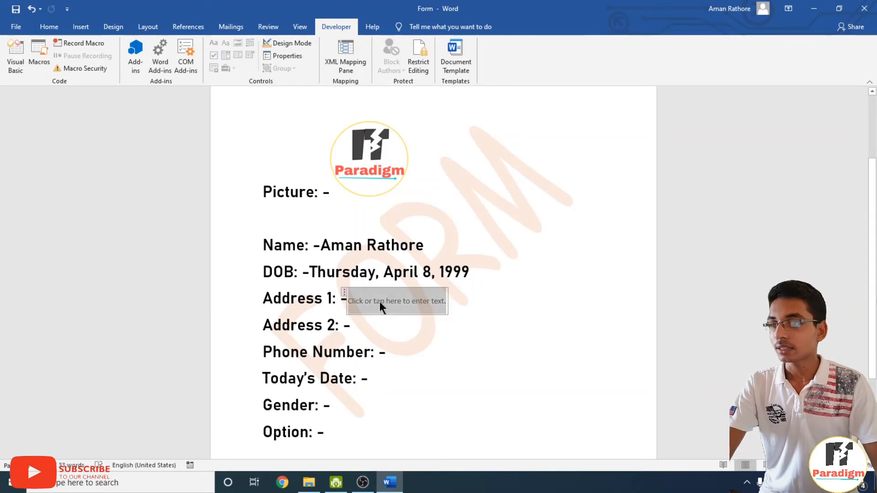
{"action": "left_click", "coordinate": [296, 59]}
{"action": "type", "text": "a"}
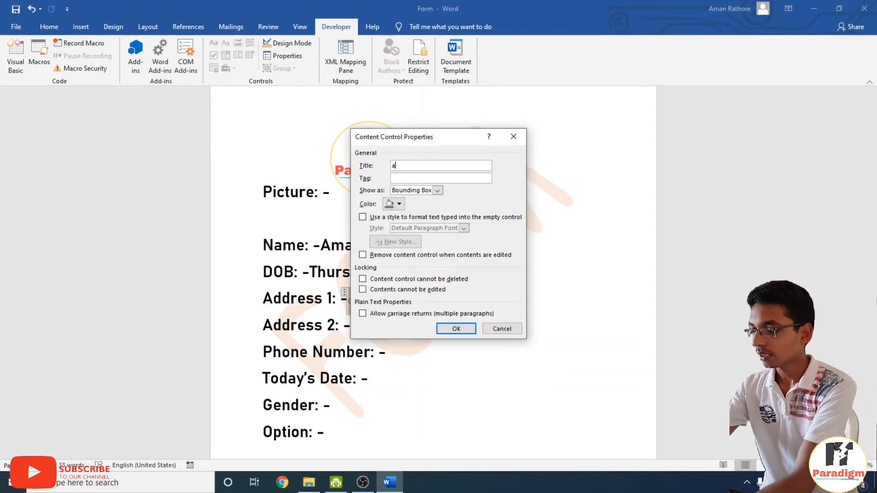
{"action": "type", "text": "ddress l"}
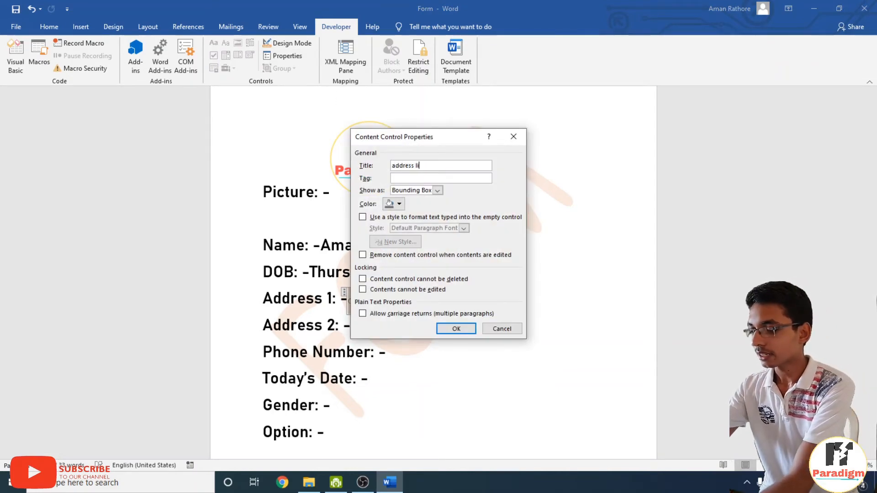
{"action": "type", "text": "ine 1"}
{"action": "left_click", "coordinate": [456, 328]}
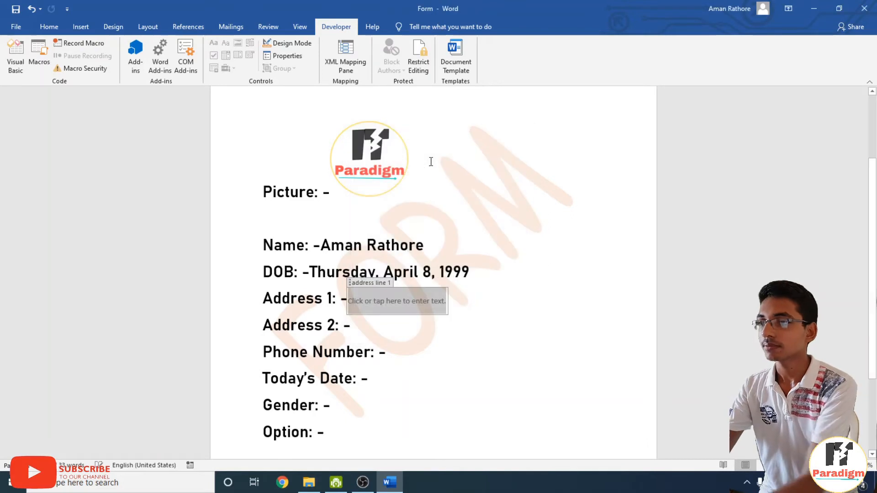
Insert a plain text content control after 'Address 2: -'.
{"action": "left_click", "coordinate": [359, 325]}
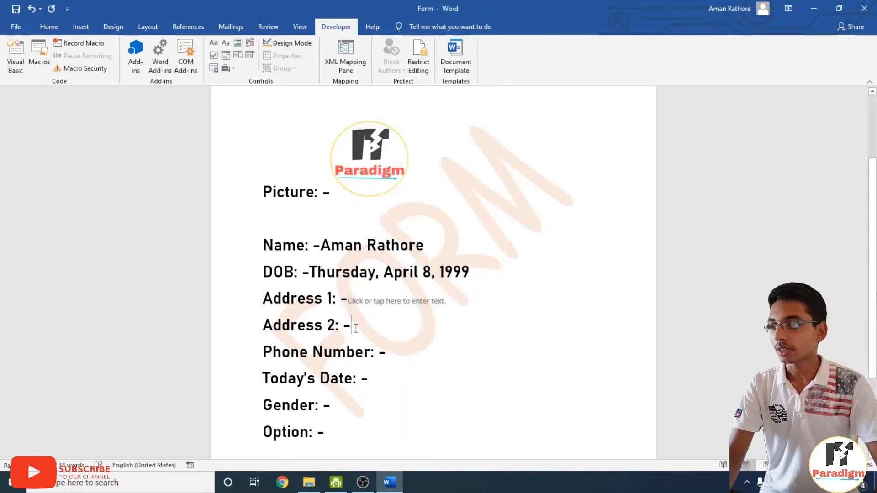
{"action": "left_click", "coordinate": [226, 44]}
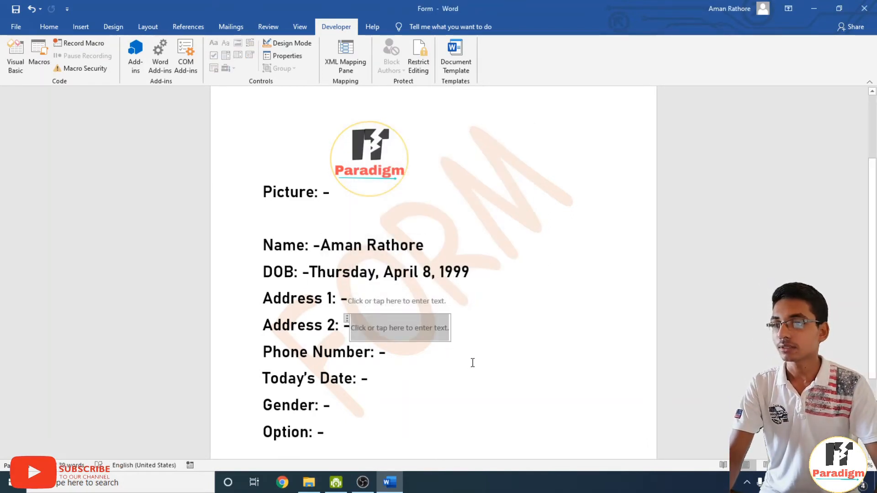
{"action": "left_click", "coordinate": [490, 348]}
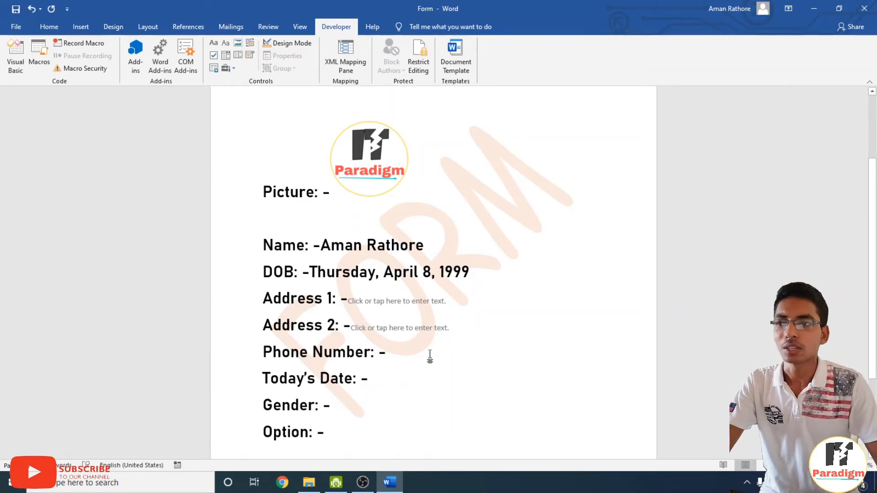
Insert a plain text field after 'Phone Number: -' with the title 'Phone number'.
{"action": "left_click", "coordinate": [224, 43]}
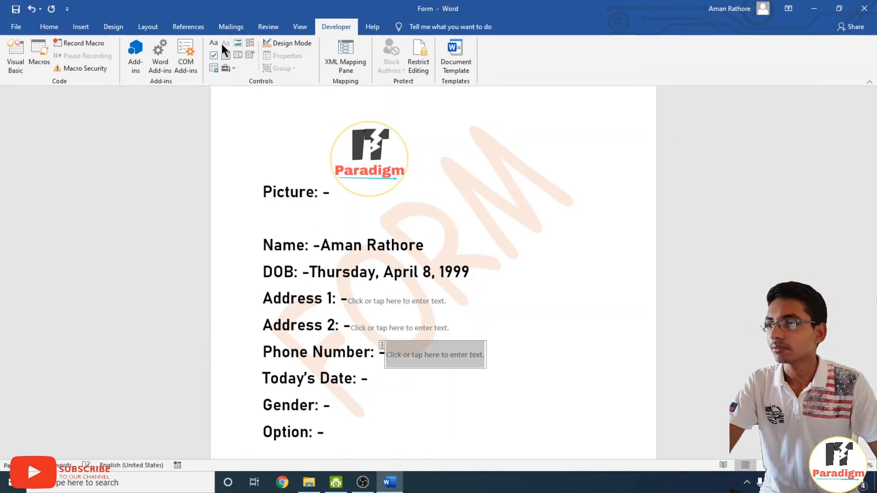
{"action": "left_click", "coordinate": [566, 367]}
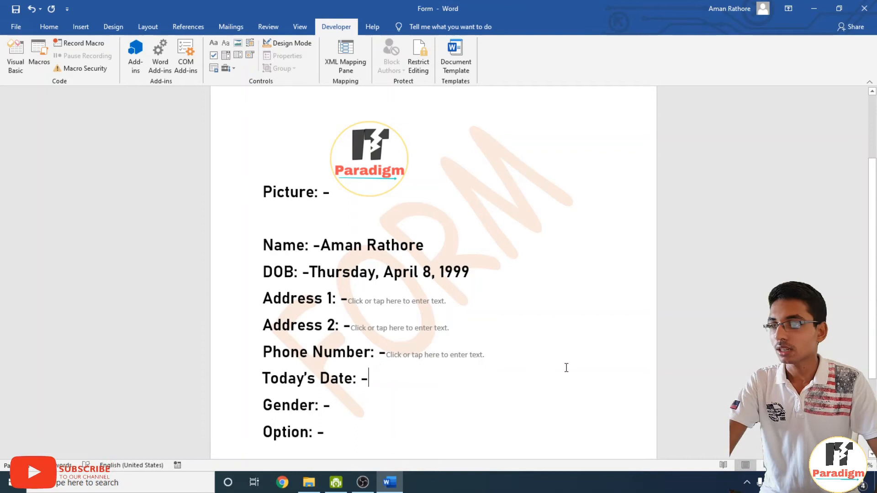
{"action": "left_click", "coordinate": [478, 355]}
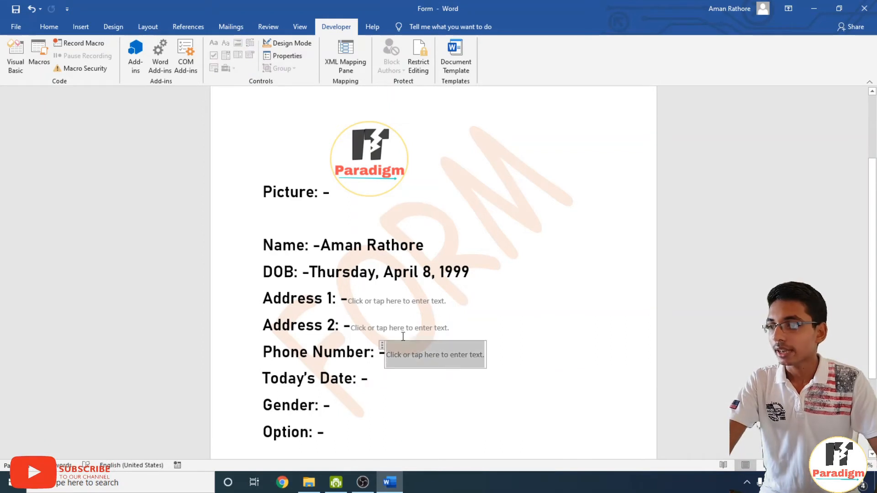
{"action": "left_click", "coordinate": [282, 54]}
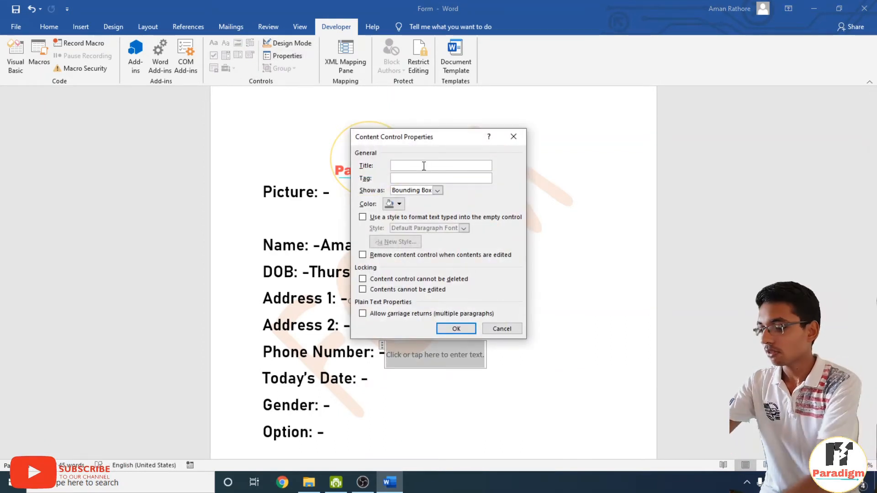
{"action": "type", "text": "Pho"}
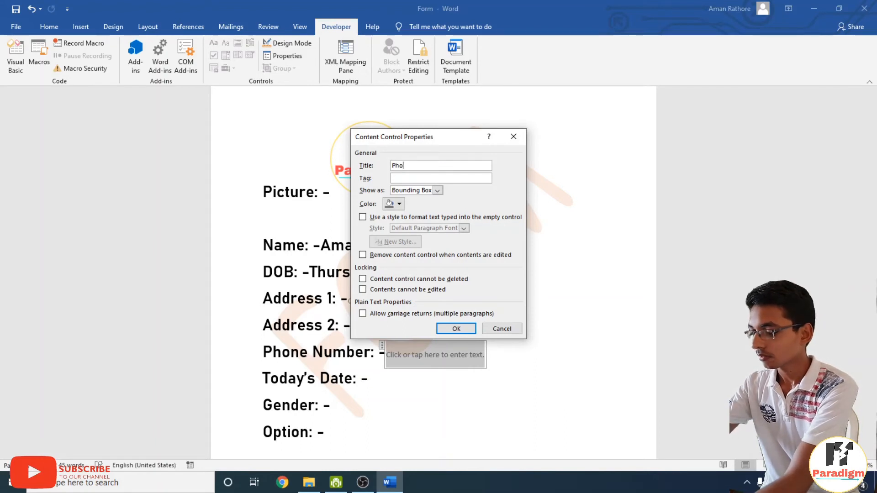
{"action": "type", "text": "ne number"}
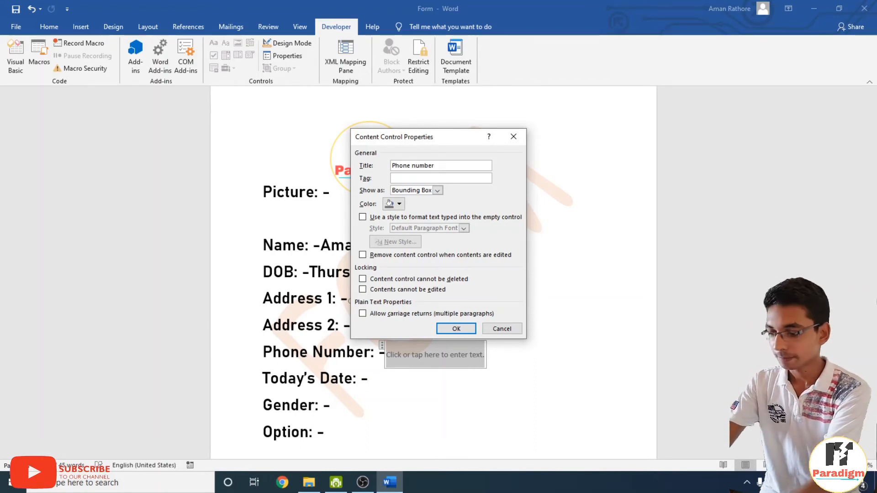
{"action": "key", "text": "Return"}
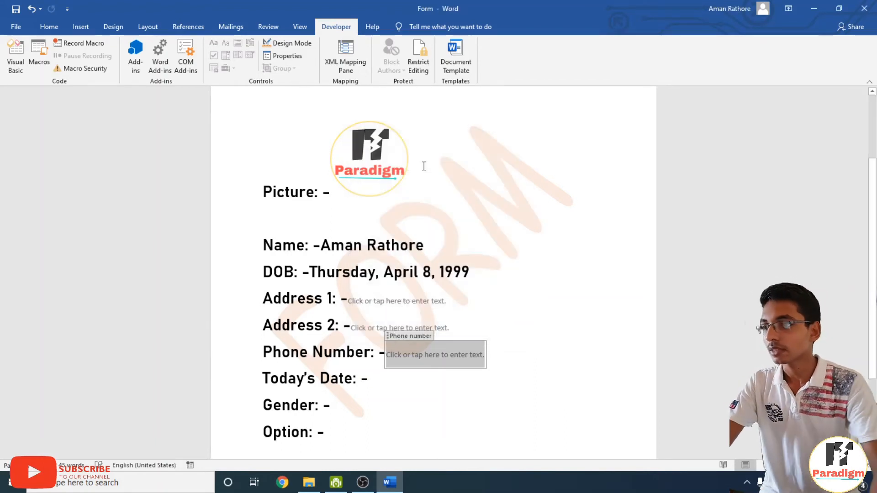
{"action": "left_click", "coordinate": [417, 436]}
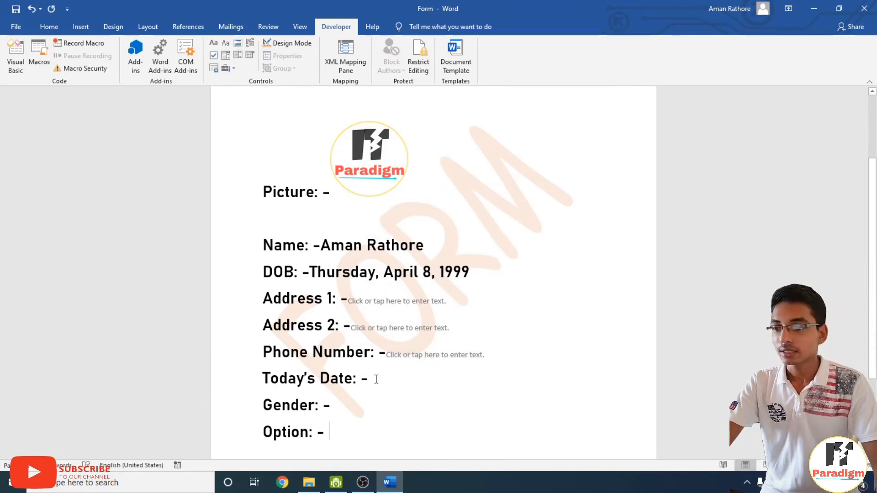
{"action": "scroll", "coordinate": [375, 372], "scroll_direction": "down", "scroll_amount": 1}
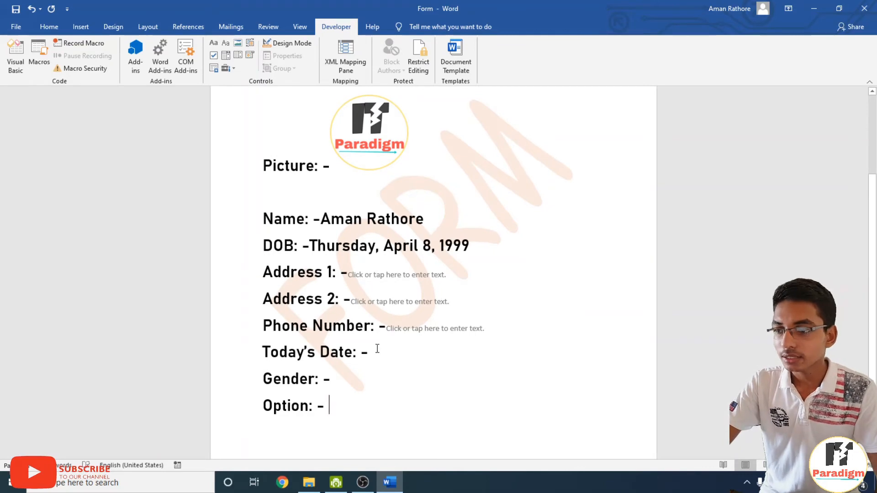
{"action": "left_click", "coordinate": [375, 352]}
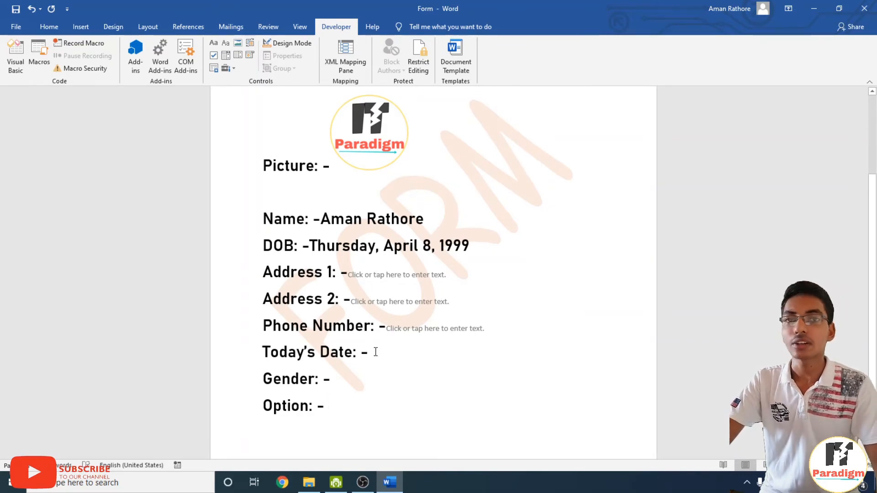
Insert a 'MMMM d, yyyy' date picker after 'Today's Date: -' showing today, September 8, 2020.
{"action": "left_click", "coordinate": [247, 54]}
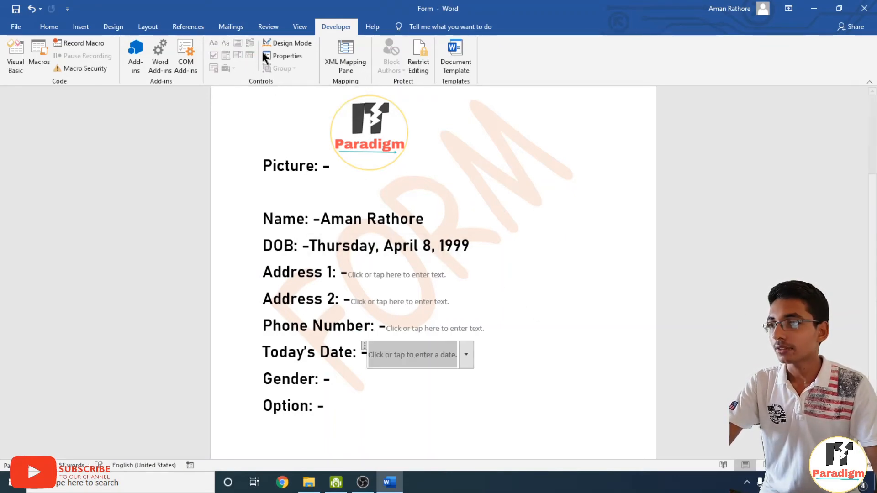
{"action": "left_click", "coordinate": [286, 56]}
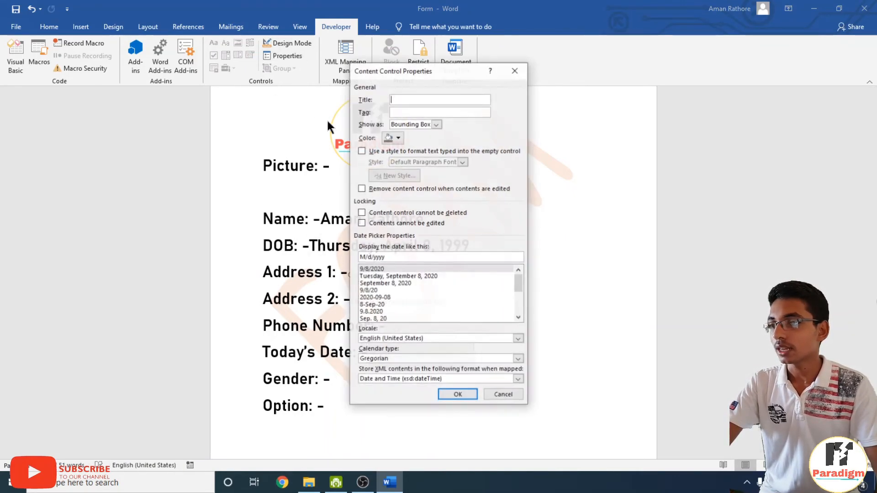
{"action": "left_click", "coordinate": [374, 283]}
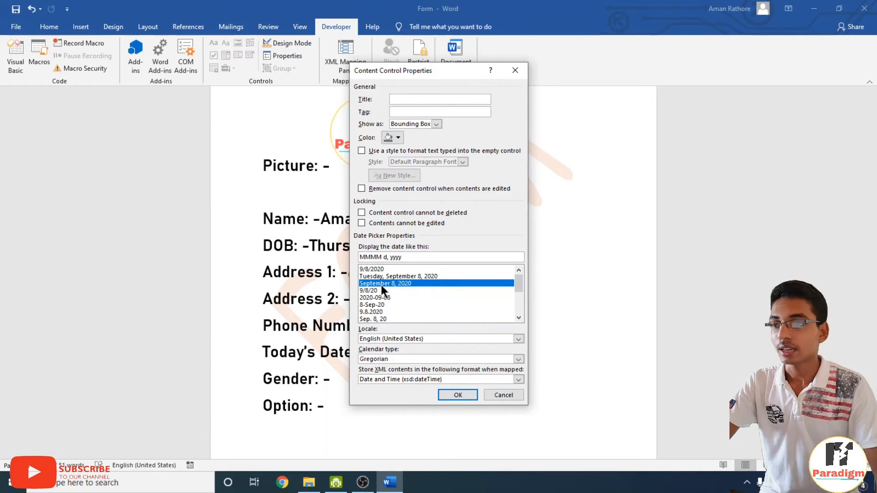
{"action": "left_click", "coordinate": [457, 395]}
{"action": "left_click", "coordinate": [465, 355]}
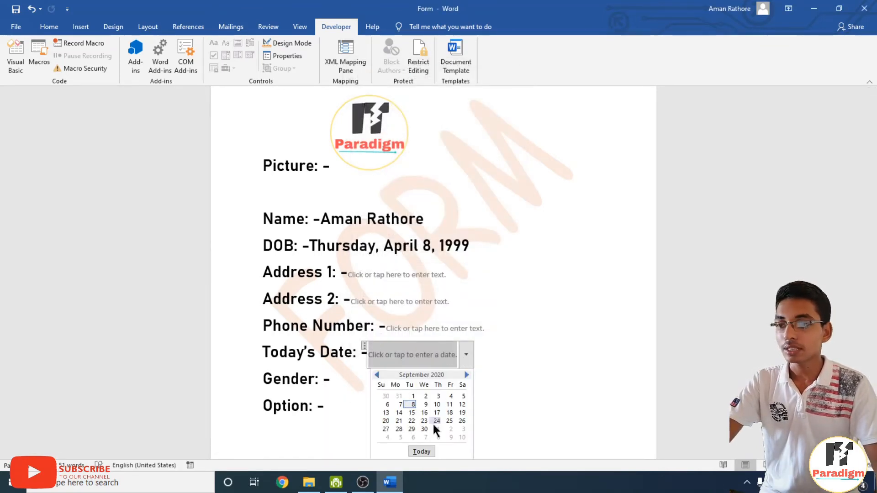
{"action": "left_click", "coordinate": [420, 451]}
Insert a Combo Box/Drop-Down List content control at the end of 'Gender: -'.
{"action": "left_click", "coordinate": [428, 379]}
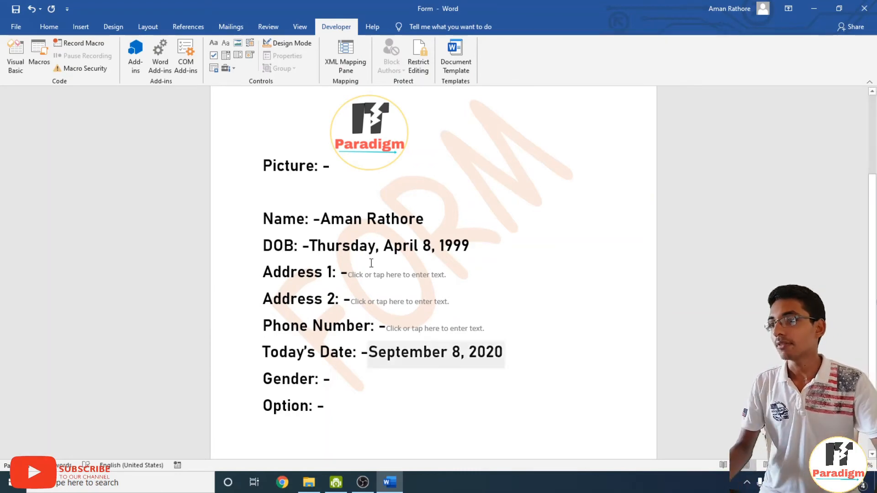
{"action": "left_click", "coordinate": [226, 56]}
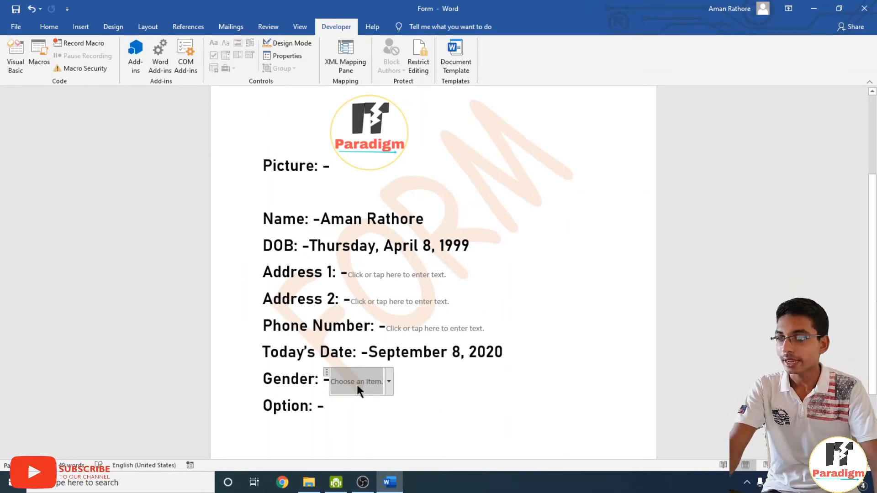
Give the Gender drop-down the title 'gender'.
{"action": "left_click", "coordinate": [386, 383]}
{"action": "left_click", "coordinate": [386, 382]}
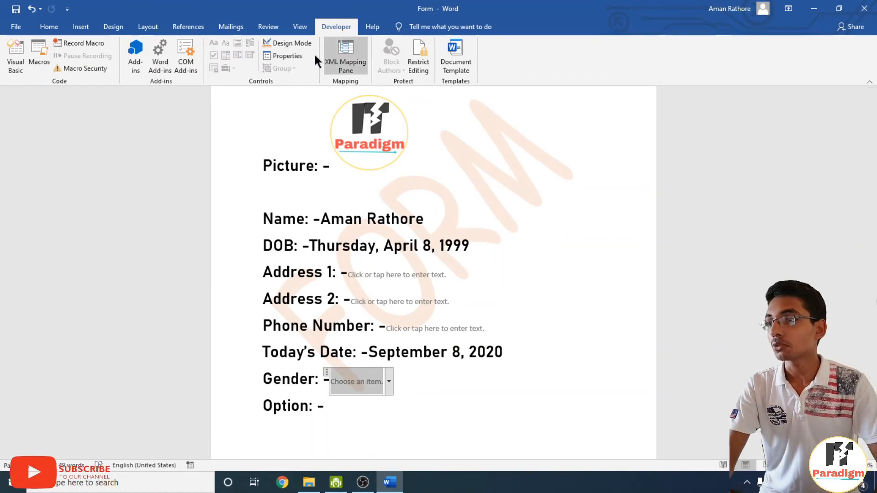
{"action": "left_click", "coordinate": [288, 56]}
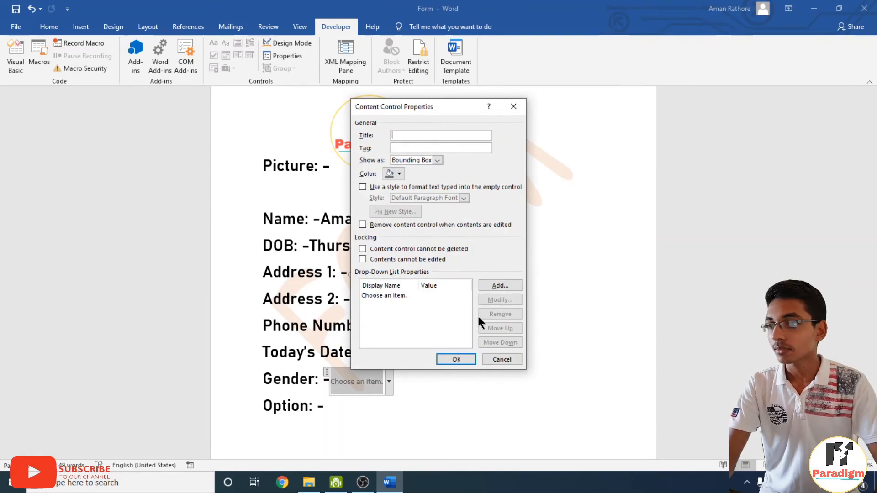
{"action": "left_click", "coordinate": [401, 133]}
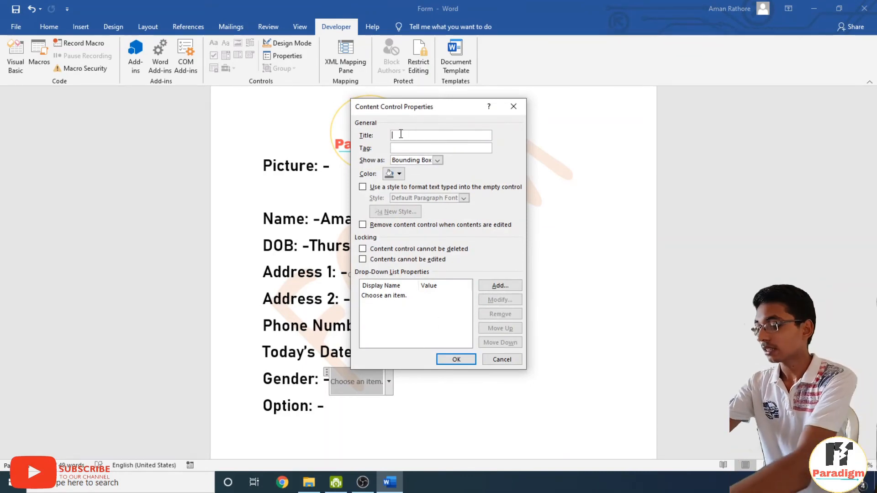
{"action": "type", "text": "gender"}
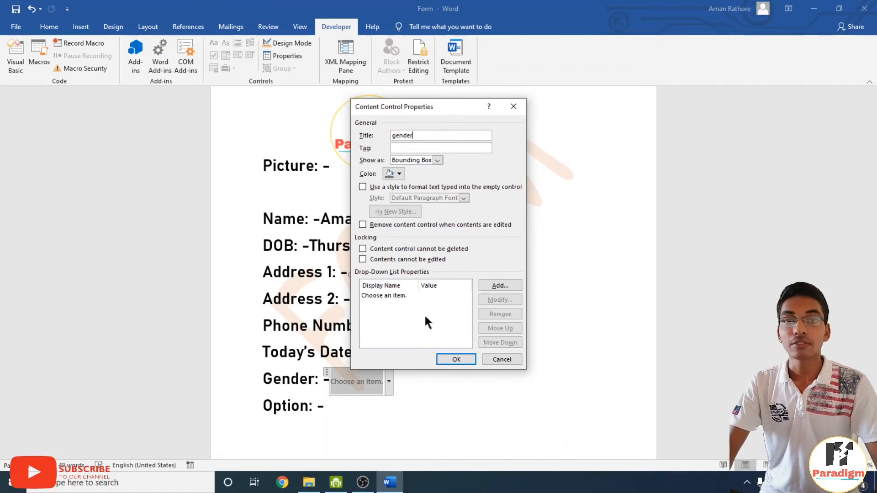
Add 'Male' and 'Female' as the drop-down's choices and close its properties.
{"action": "left_click", "coordinate": [500, 285]}
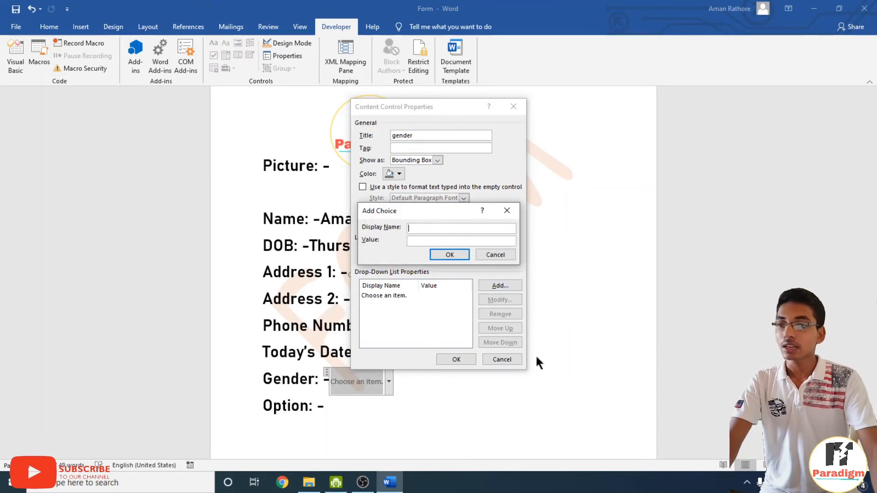
{"action": "mouse_move", "coordinate": [407, 216]}
{"action": "left_mouse_down"}
{"action": "mouse_move", "coordinate": [416, 202]}
{"action": "mouse_move", "coordinate": [419, 220]}
{"action": "left_mouse_up"}
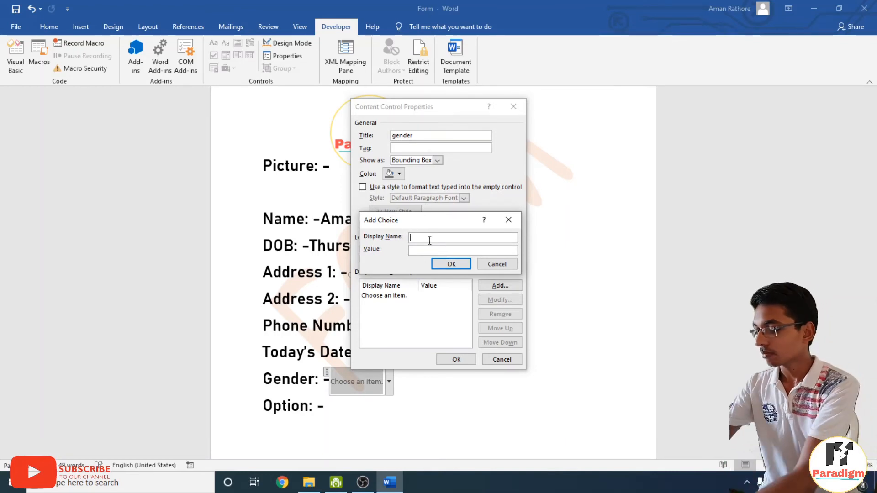
{"action": "type", "text": "Male"}
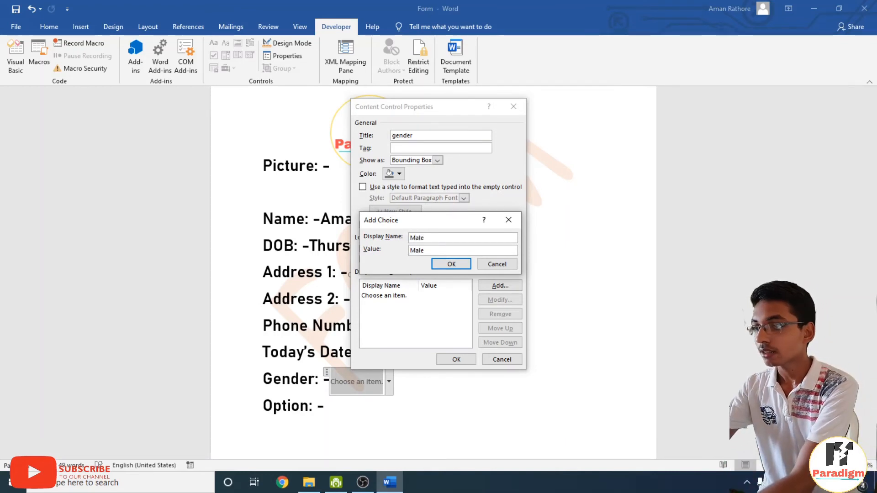
{"action": "key", "text": "Return"}
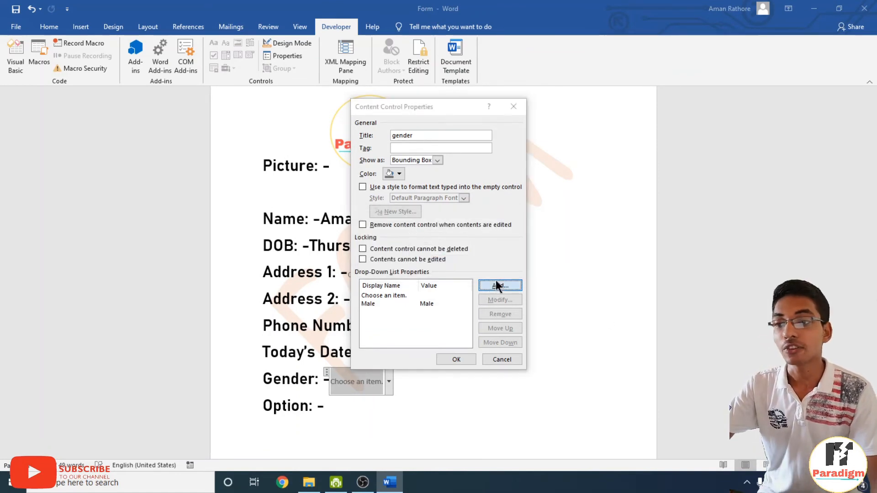
{"action": "left_click", "coordinate": [495, 281]}
{"action": "type", "text": "Female"}
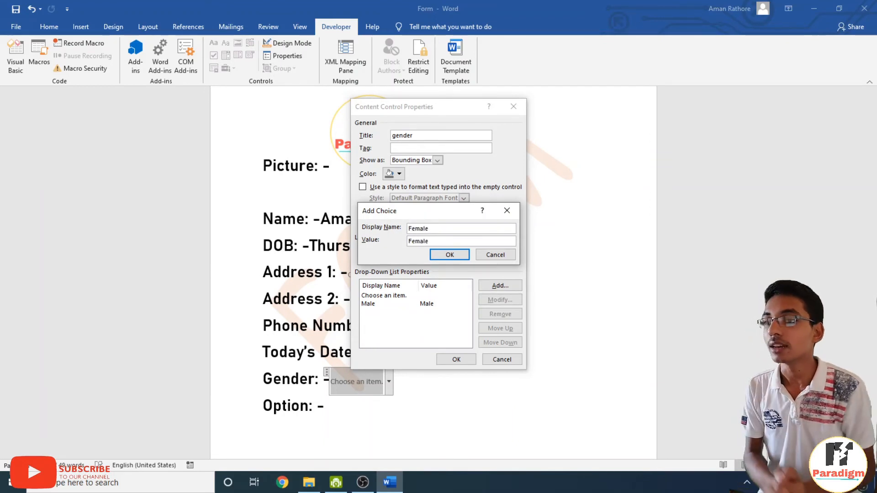
{"action": "key", "text": "Return"}
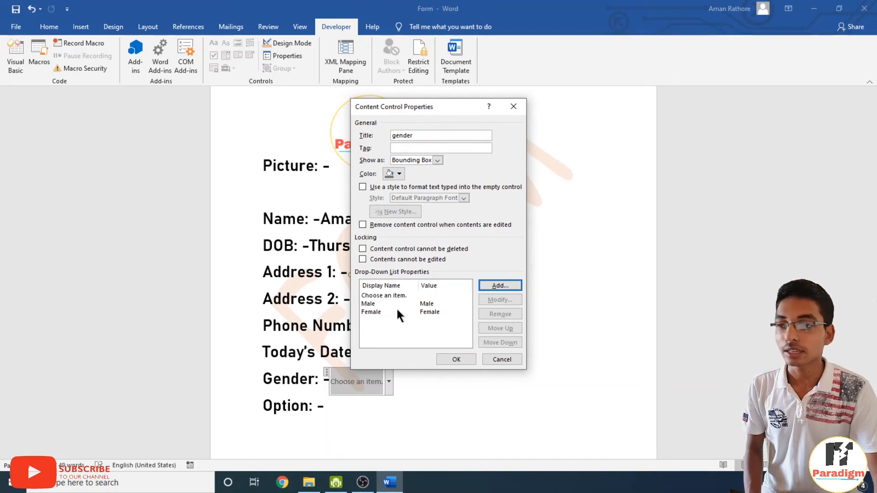
{"action": "left_click", "coordinate": [462, 357]}
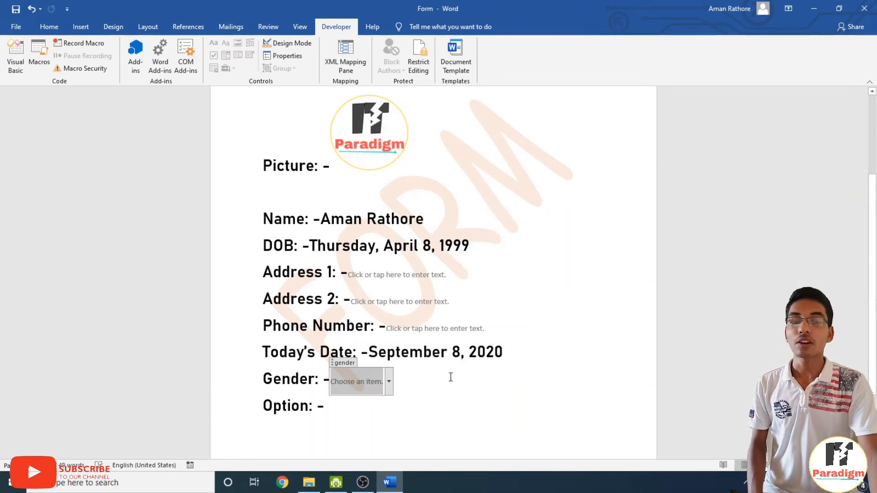
Choose Male in the Gender drop-down.
{"action": "left_click", "coordinate": [389, 382]}
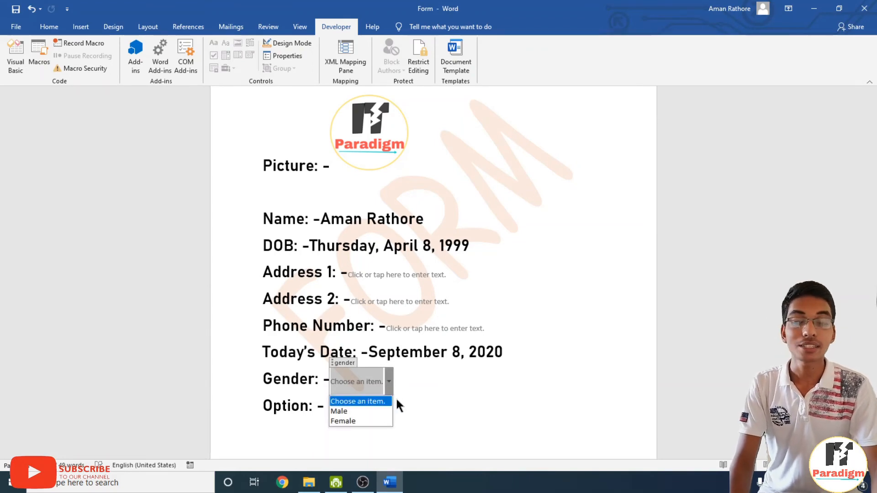
{"action": "left_click", "coordinate": [347, 410]}
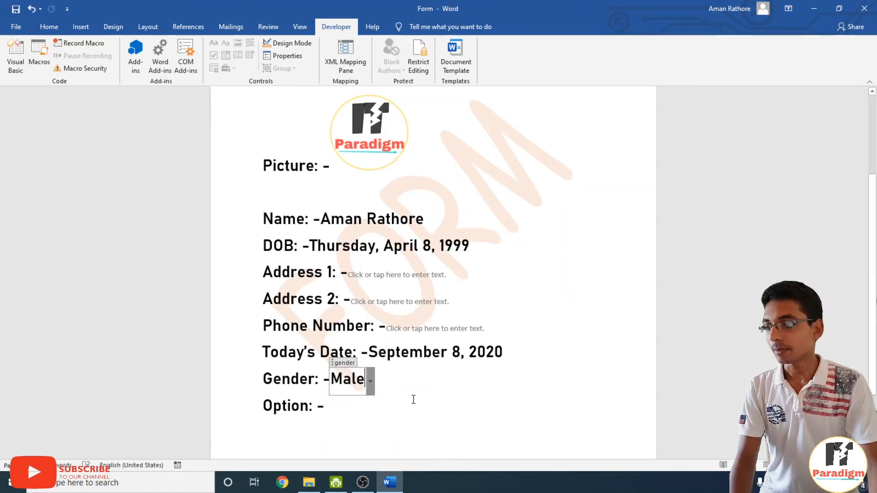
{"action": "left_click", "coordinate": [332, 414]}
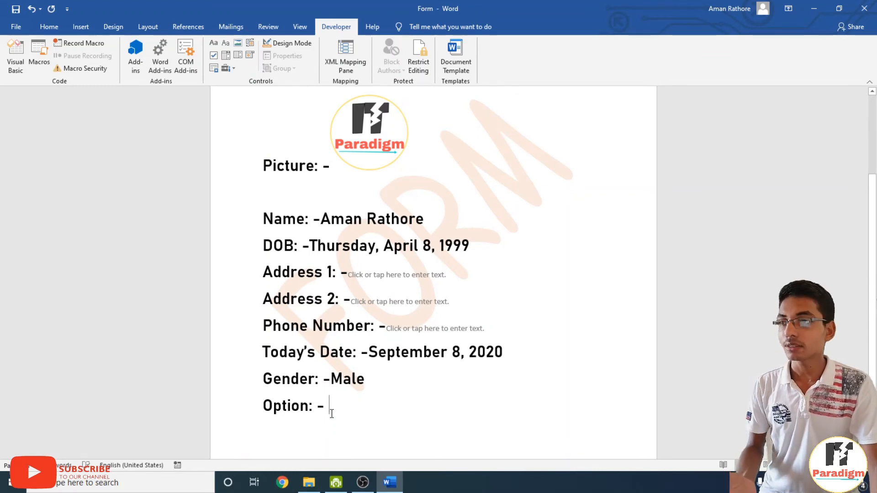
Insert a drop-down list after 'Option: -' and title it 'class'.
{"action": "left_click", "coordinate": [241, 55]}
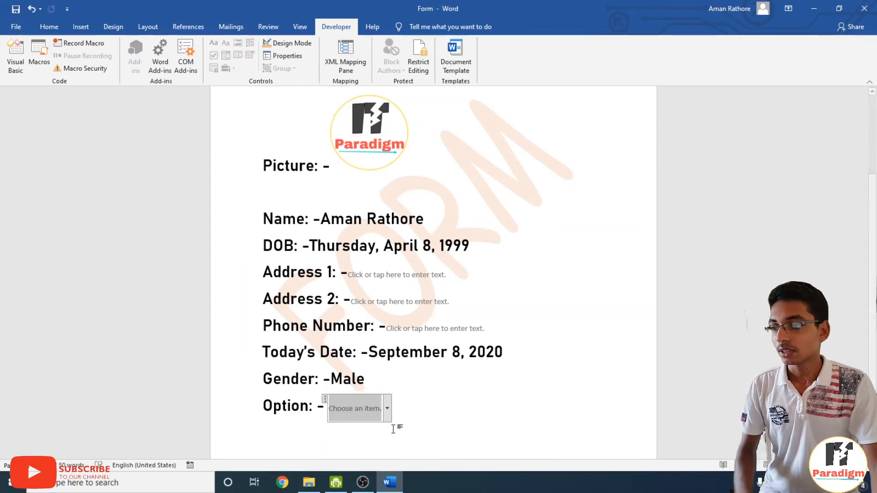
{"action": "left_click", "coordinate": [288, 57]}
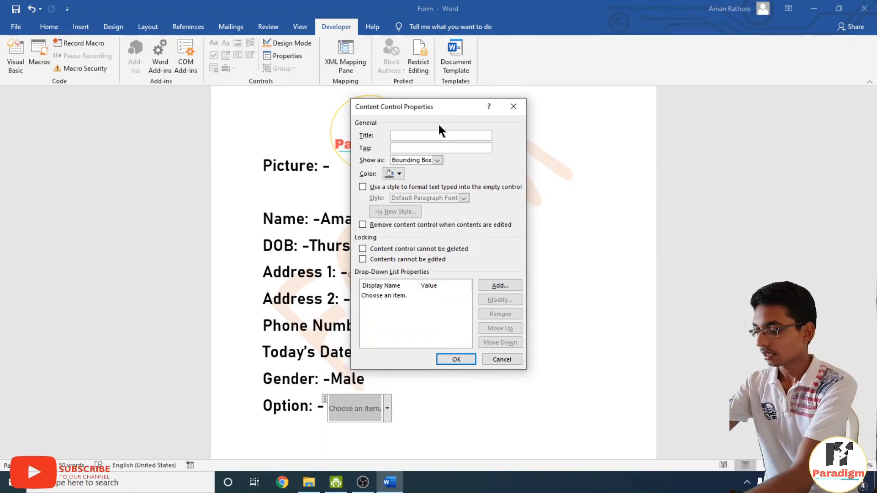
{"action": "type", "text": "class"}
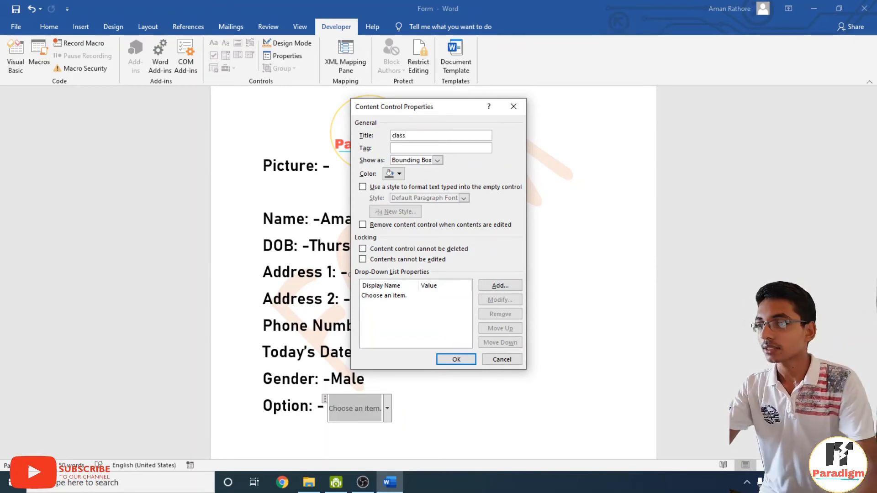
Add the choices 'first class', 'second class' and 'third class' to the drop-down.
{"action": "left_click", "coordinate": [504, 285]}
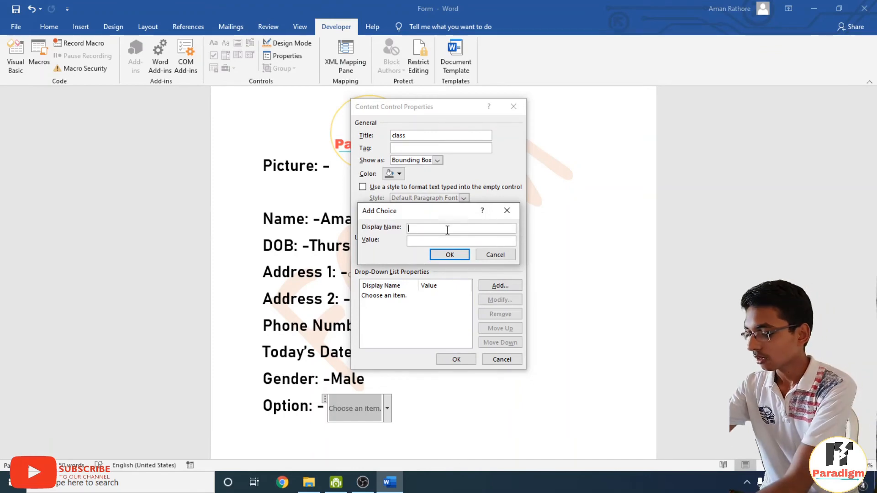
{"action": "type", "text": "first"}
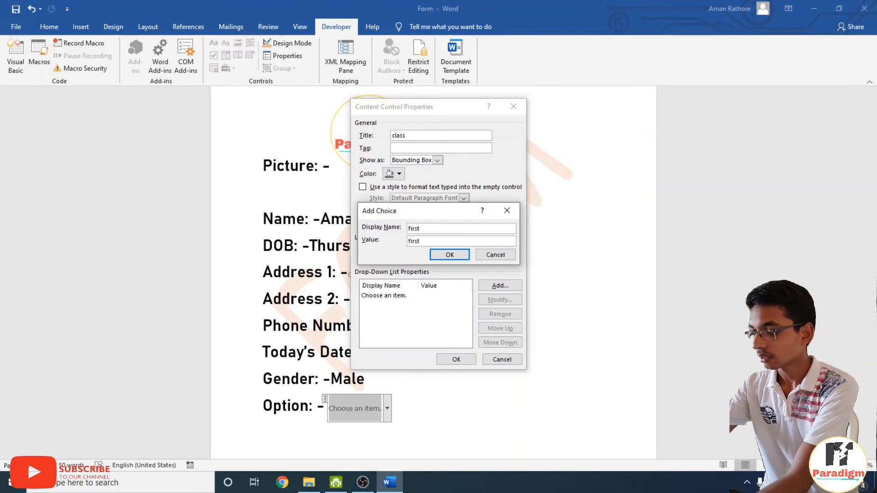
{"action": "type", "text": " class"}
{"action": "key", "text": "Return"}
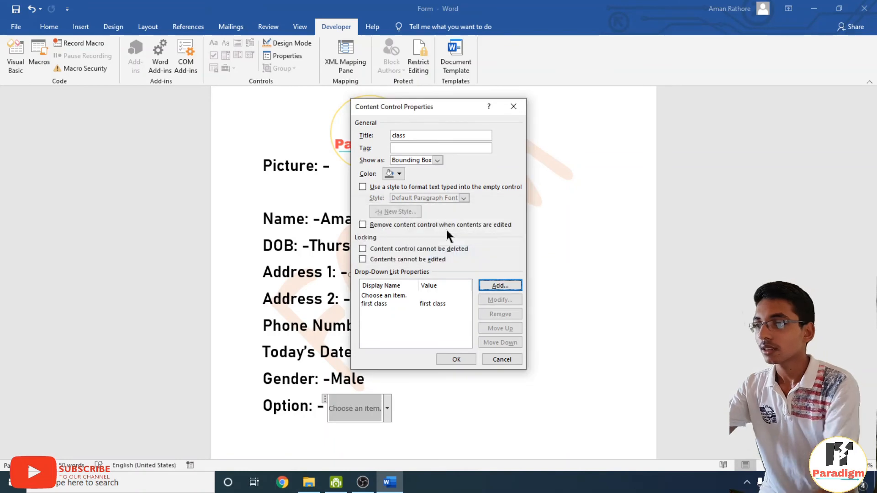
{"action": "left_click", "coordinate": [493, 289]}
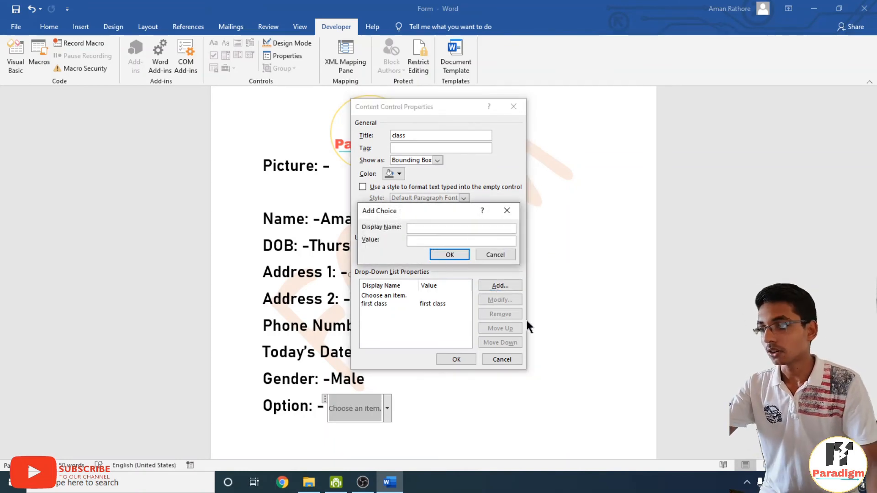
{"action": "type", "text": "secon"}
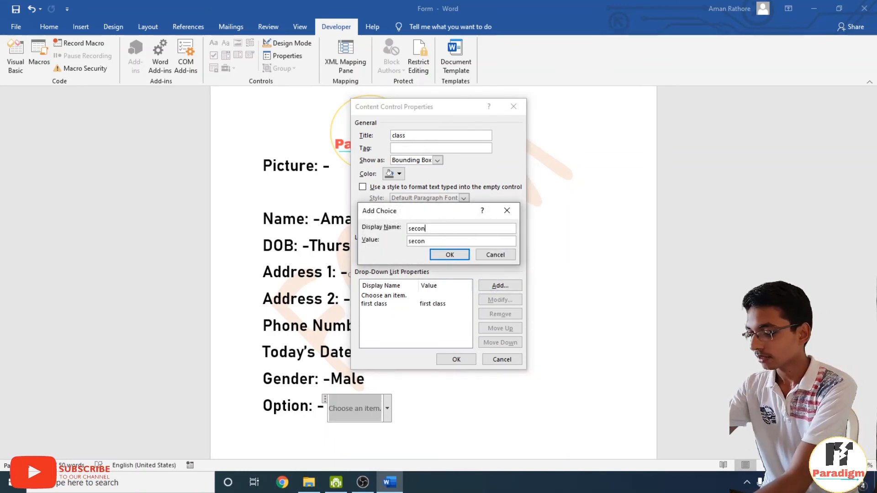
{"action": "type", "text": "d class"}
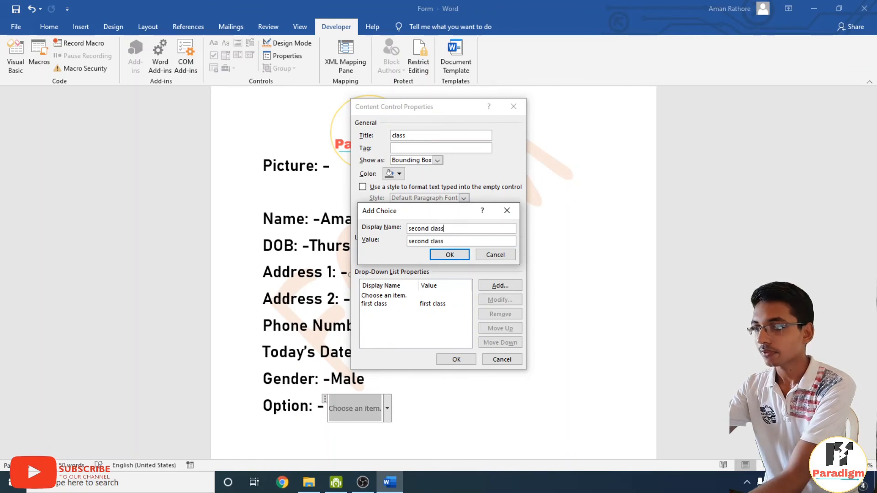
{"action": "left_click", "coordinate": [449, 254]}
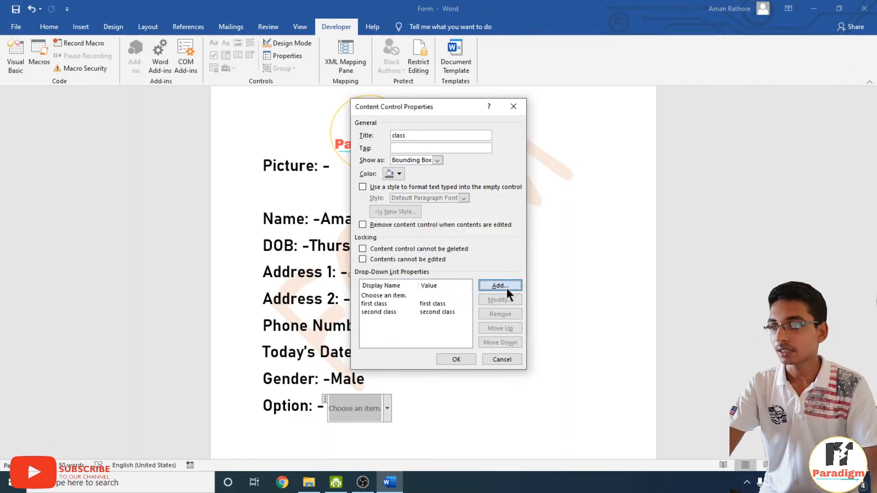
{"action": "left_click", "coordinate": [506, 289]}
{"action": "type", "text": "th"}
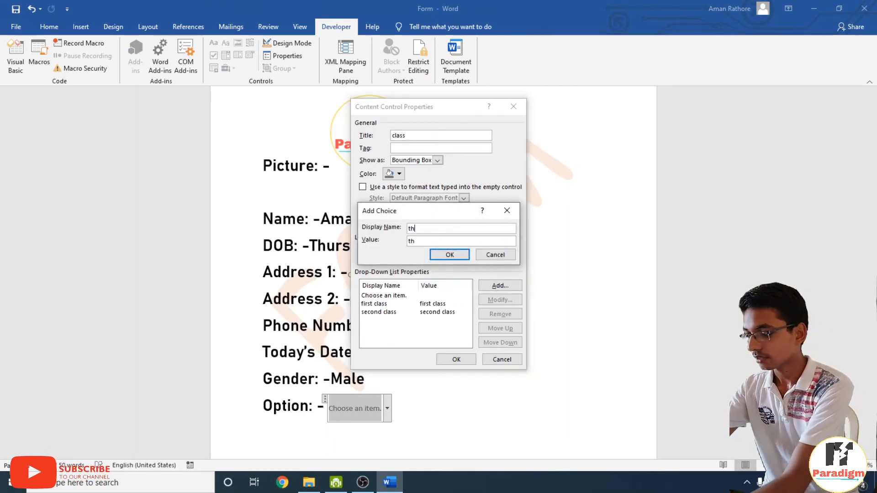
{"action": "type", "text": "ird class"}
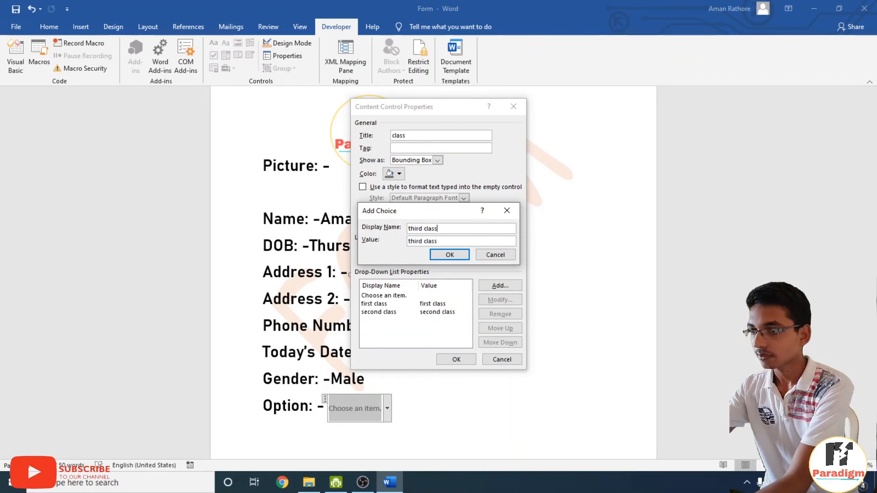
{"action": "left_click", "coordinate": [466, 256]}
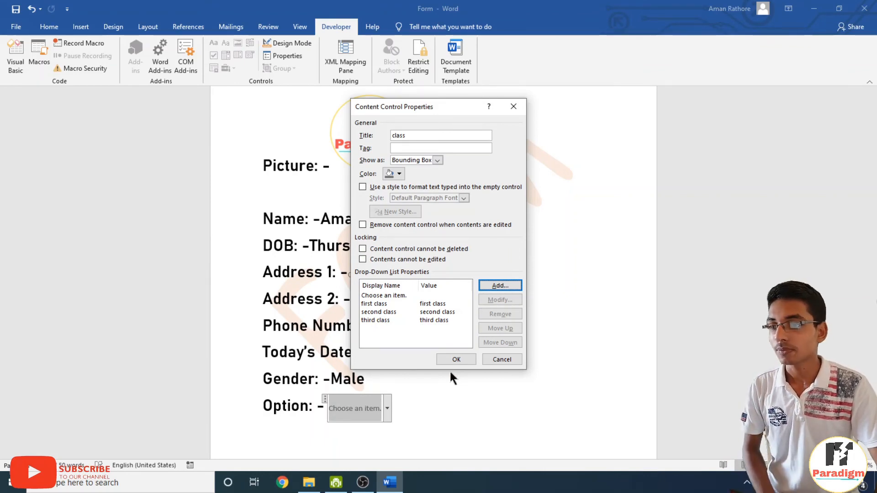
{"action": "left_click", "coordinate": [455, 360]}
Pick 'second class' from the Option field's class drop-down in the form.
{"action": "left_click", "coordinate": [448, 383]}
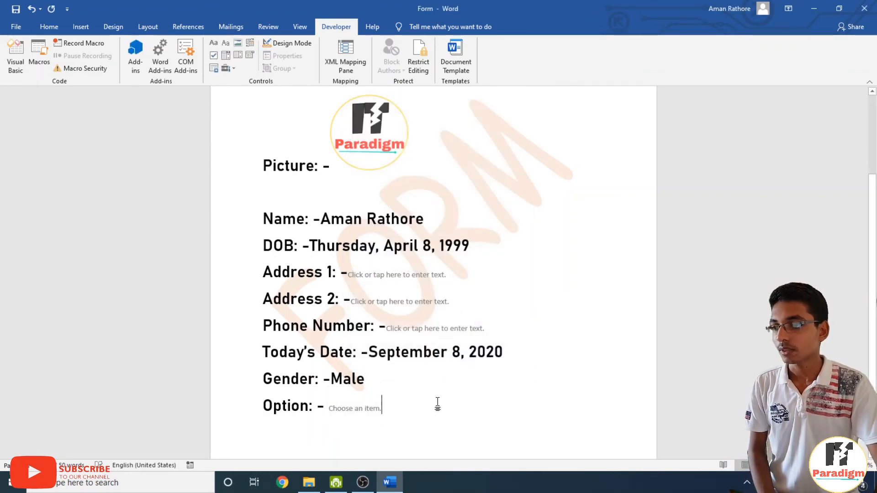
{"action": "scroll", "coordinate": [437, 405], "scroll_direction": "down", "scroll_amount": 2}
{"action": "left_click", "coordinate": [360, 336]}
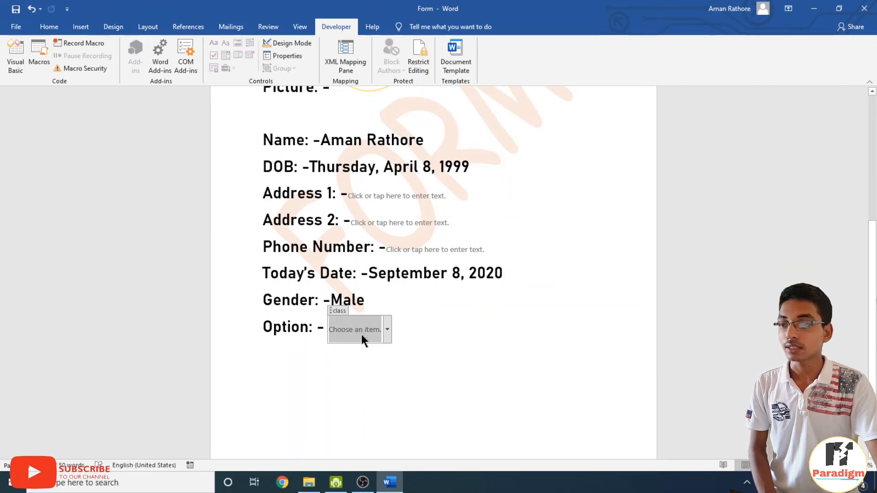
{"action": "left_click", "coordinate": [387, 330]}
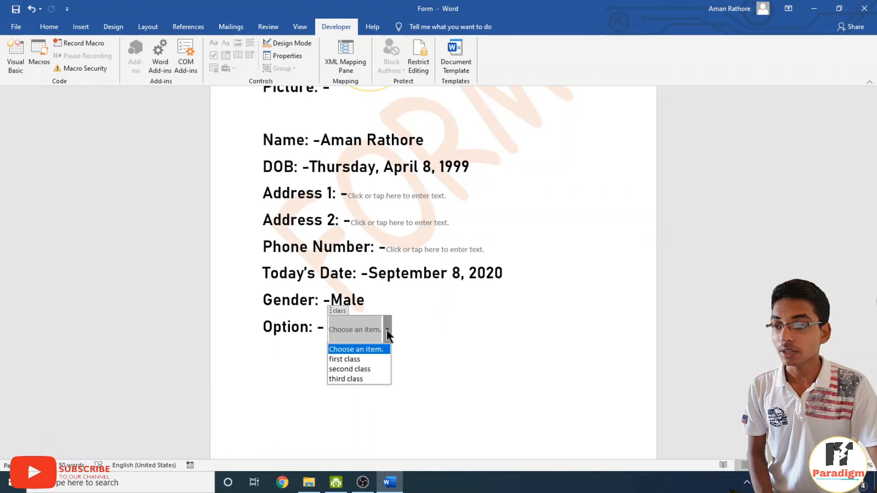
{"action": "left_click", "coordinate": [358, 370]}
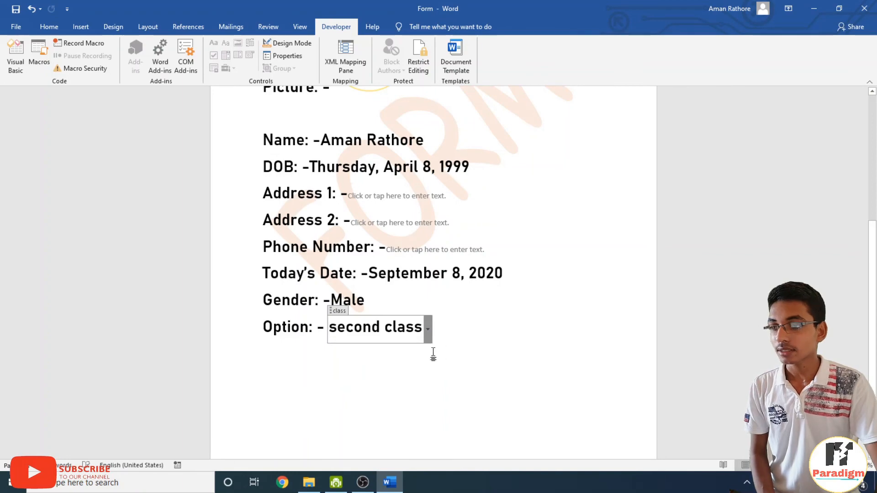
{"action": "left_click", "coordinate": [494, 345]}
{"action": "scroll", "coordinate": [499, 329], "scroll_direction": "up", "scroll_amount": 1}
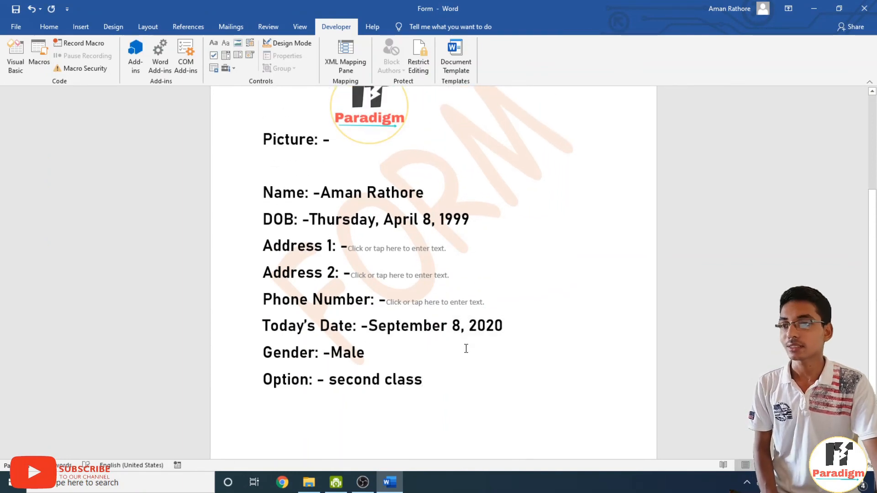
{"action": "scroll", "coordinate": [465, 349], "scroll_direction": "up", "scroll_amount": 1}
{"action": "scroll", "coordinate": [433, 308], "scroll_direction": "down", "scroll_amount": 1}
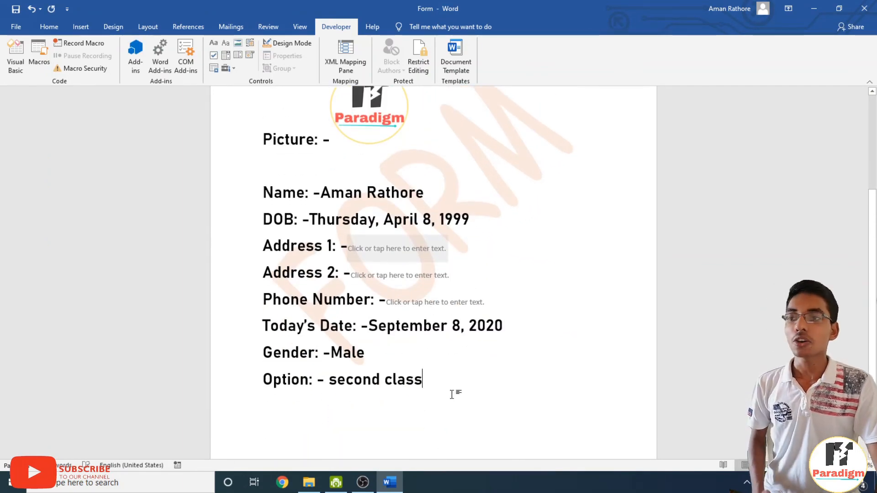